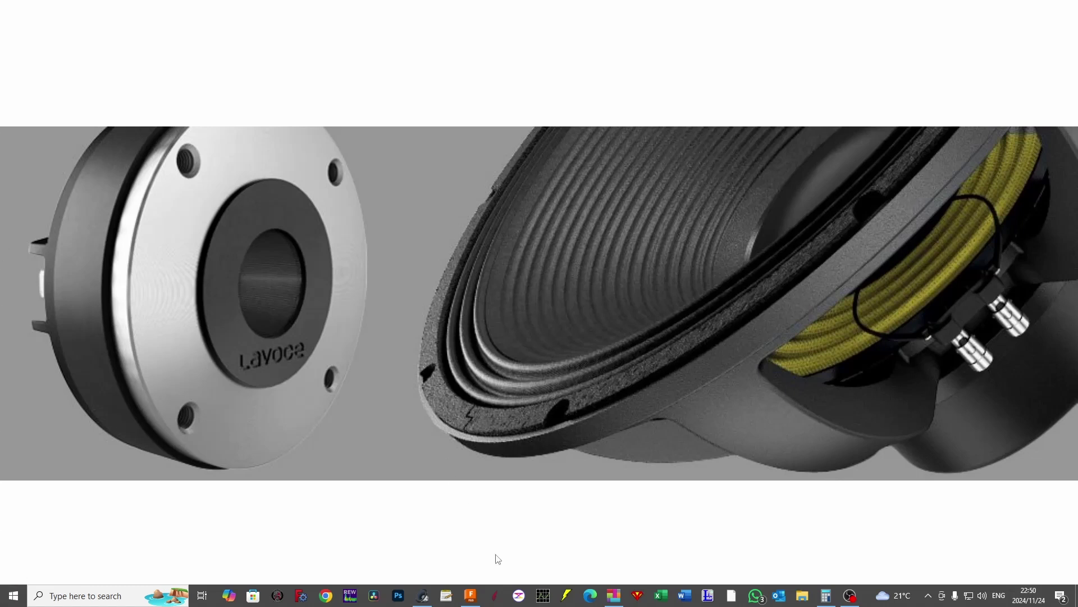
Hide the 'Side panel (1)' body to reveal the cabinet's internal braces, port and driver cutout.
click(470, 595)
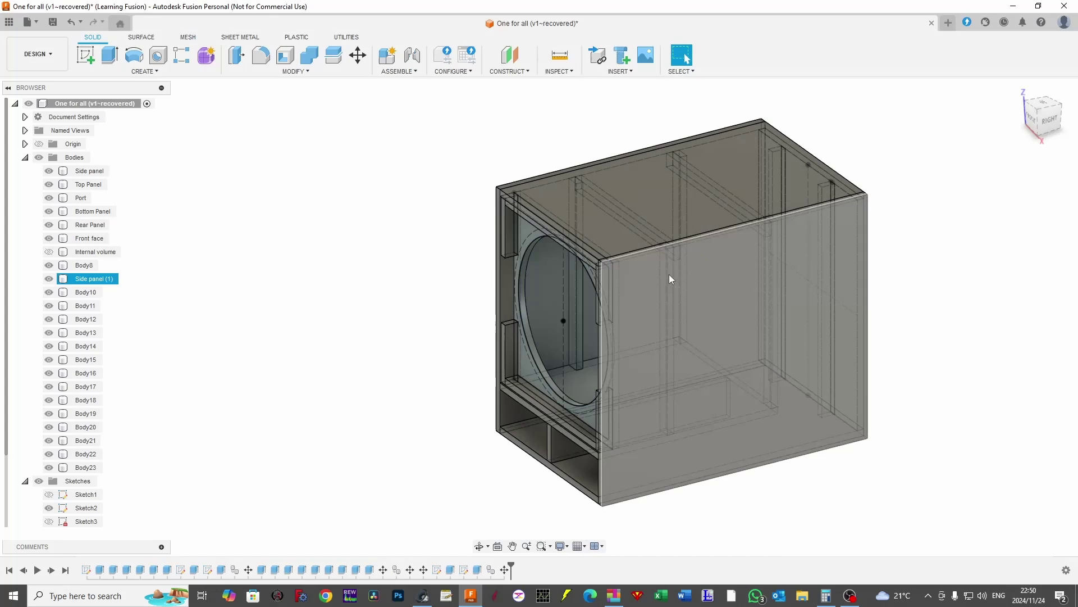
mouse_move(973, 246)
mouse_down()
mouse_move(960, 233)
mouse_move(975, 241)
mouse_up()
click(725, 308)
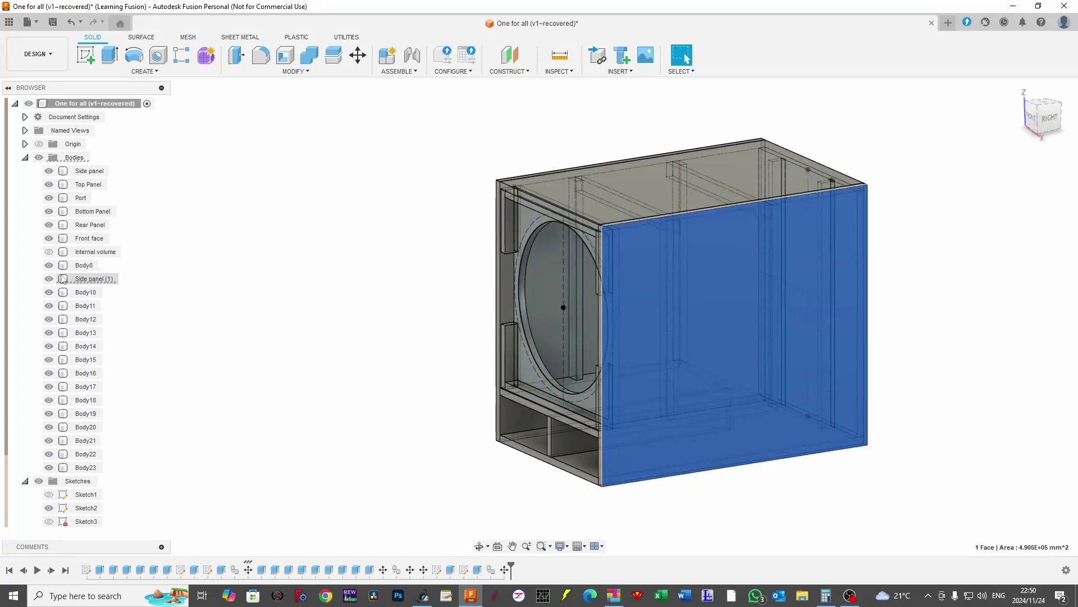
click(49, 279)
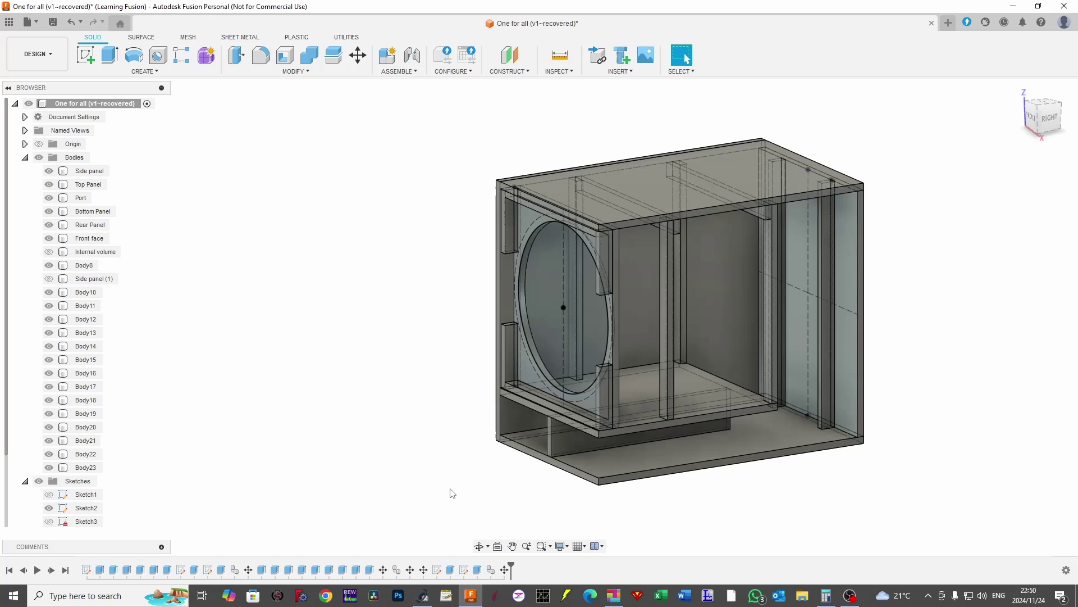
drag(450, 491, 444, 465)
key(Escape)
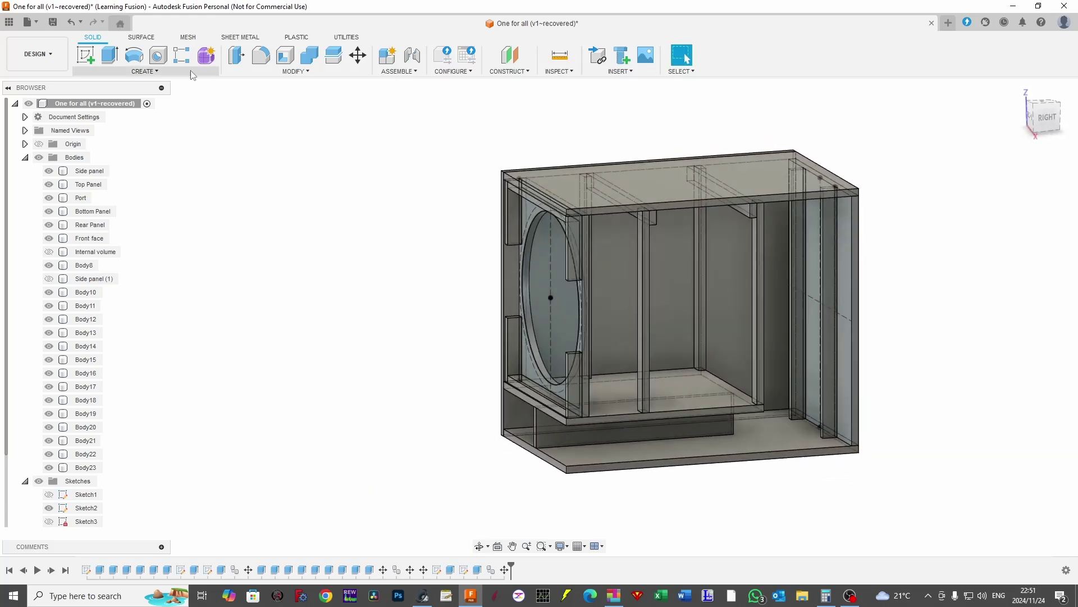
click(277, 74)
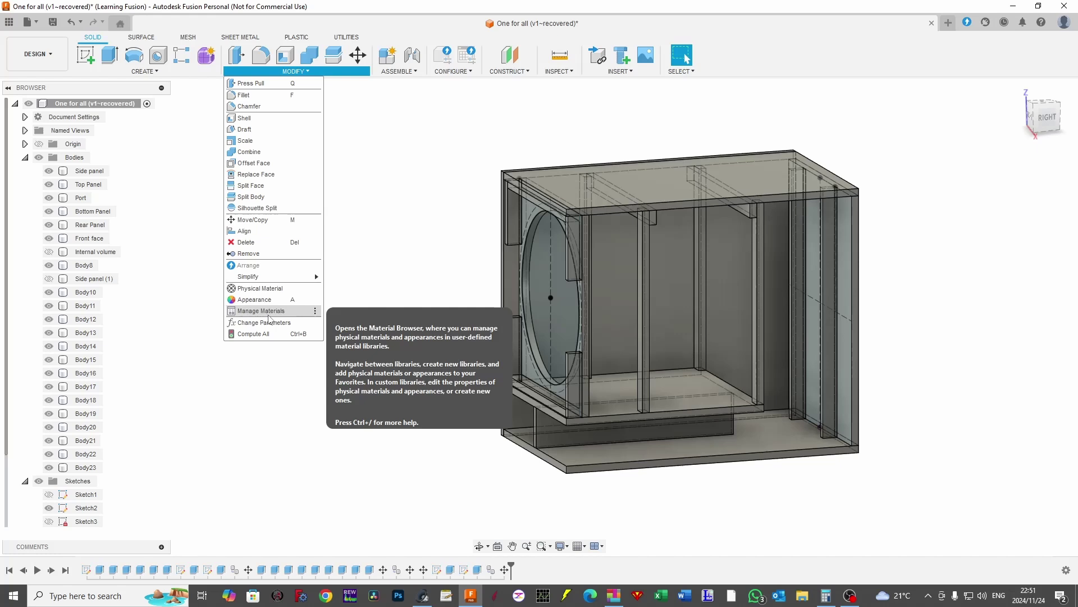
click(272, 324)
drag(507, 173, 234, 103)
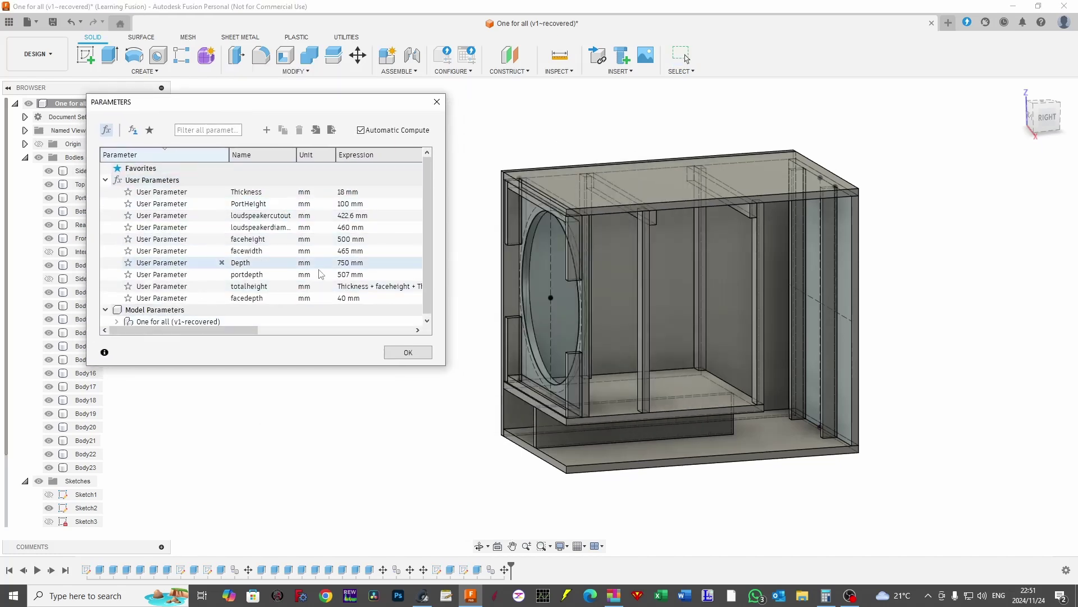
click(398, 353)
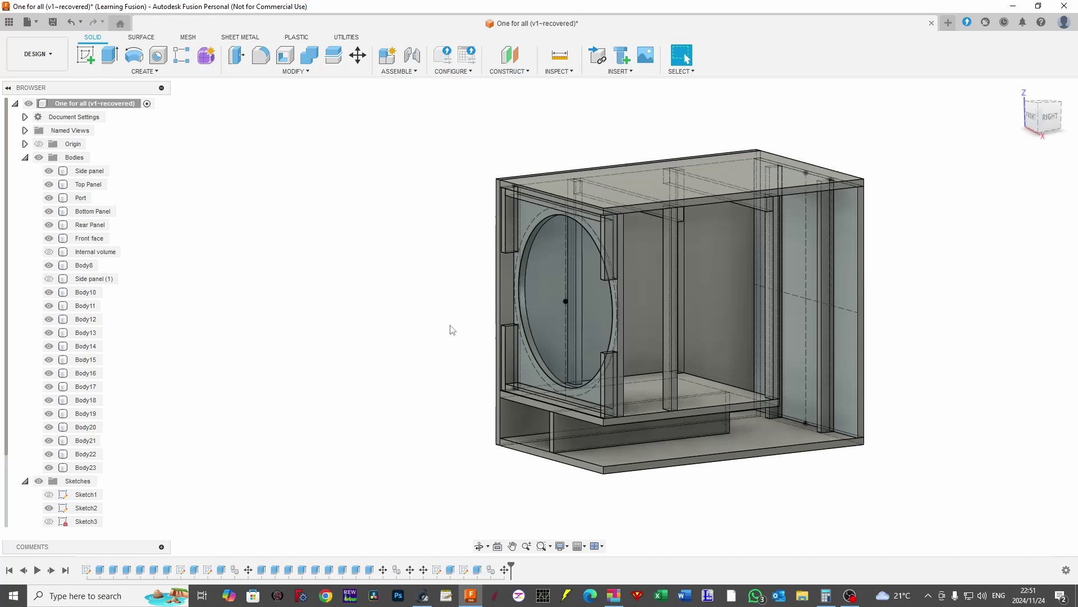
Orbit the opened cabinet, then bring up MaxCut's 22-panel layout on one 2440 × 1220 mm sheet.
drag(935, 286, 905, 282)
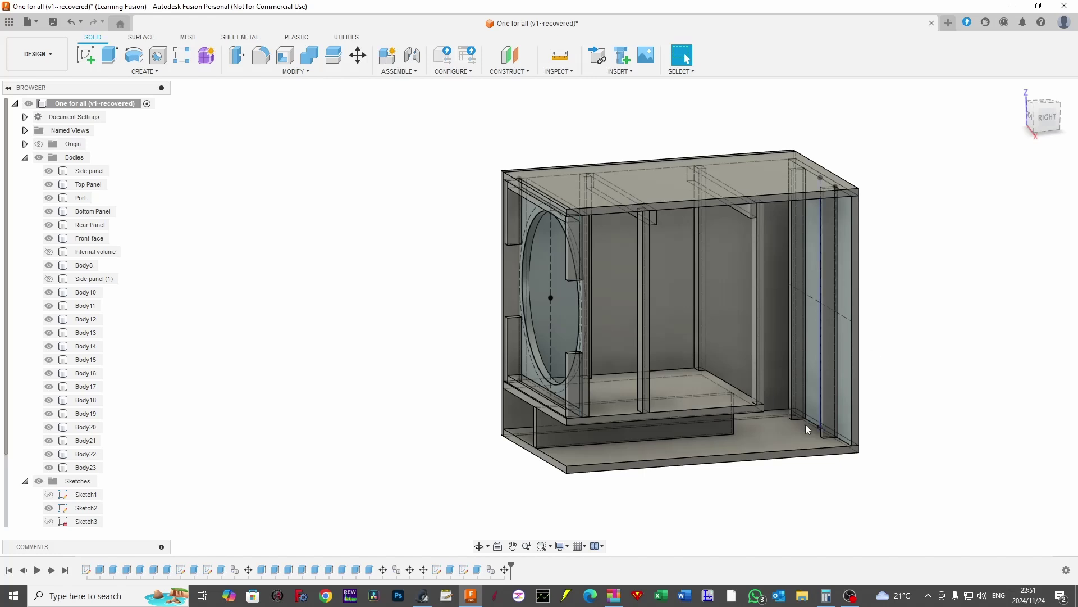
click(614, 595)
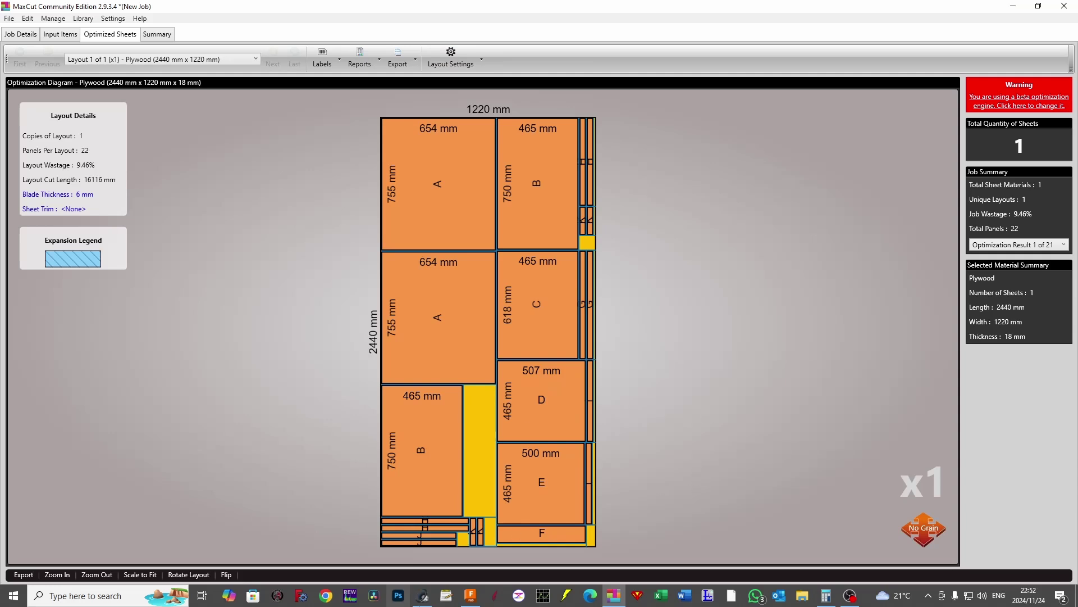
Review the 22-panel plywood sheet layout, then return to the 'One for all' Fusion model.
click(471, 597)
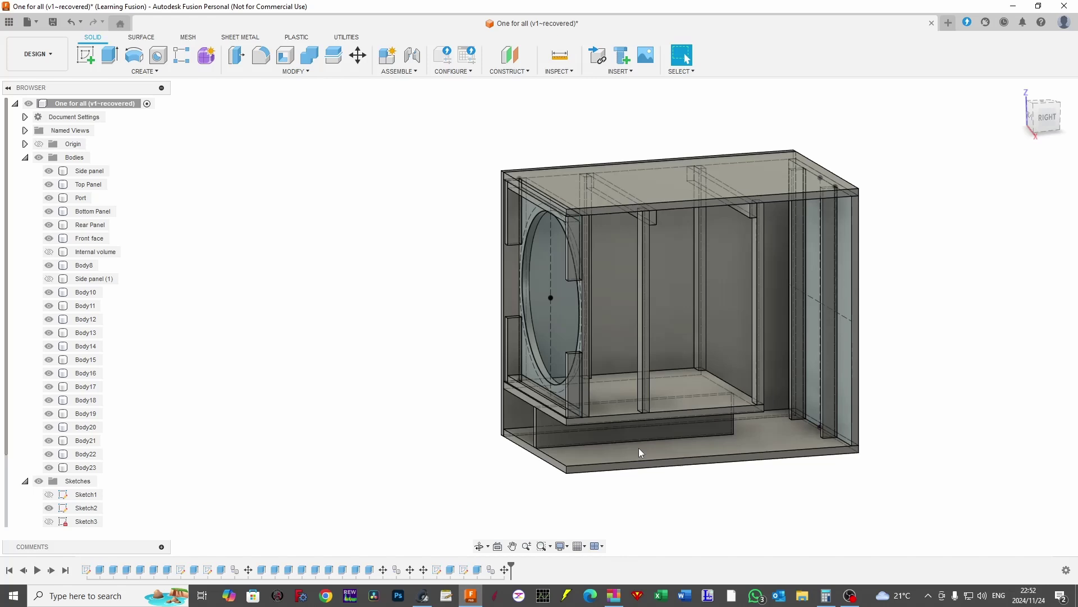
click(674, 242)
click(627, 268)
drag(895, 291, 967, 308)
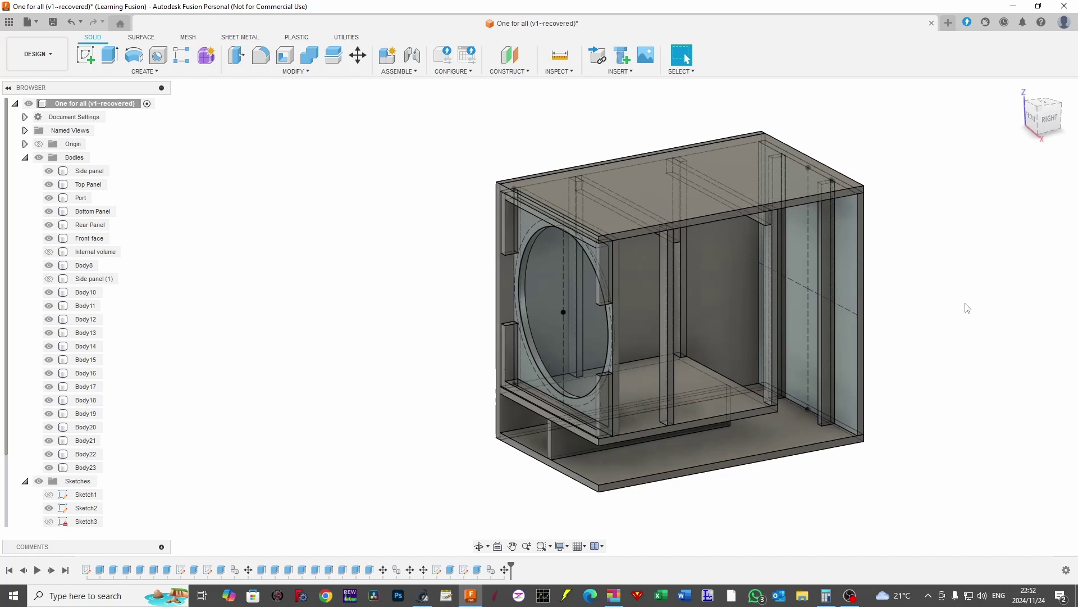
drag(967, 307, 944, 296)
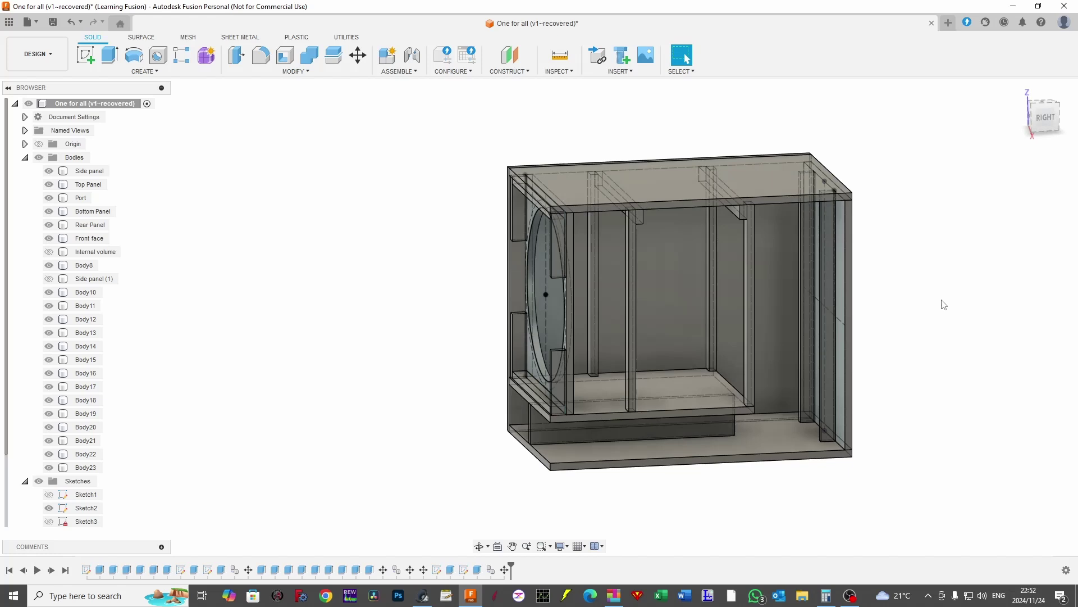
Disable the Highpass and Lowpass filters on the copy project in WinISD.
click(422, 594)
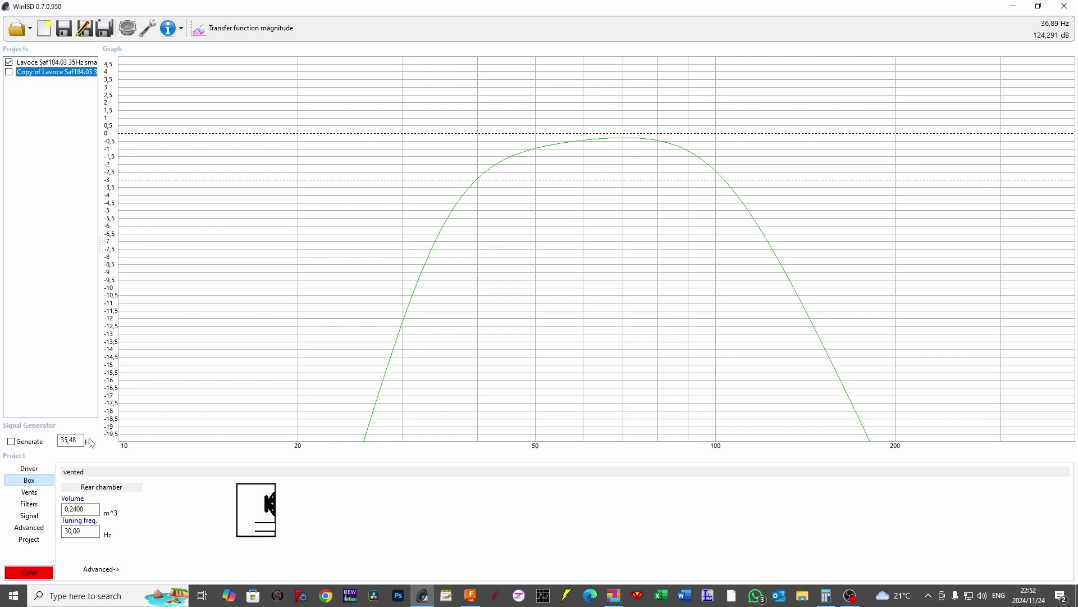
click(29, 492)
click(29, 504)
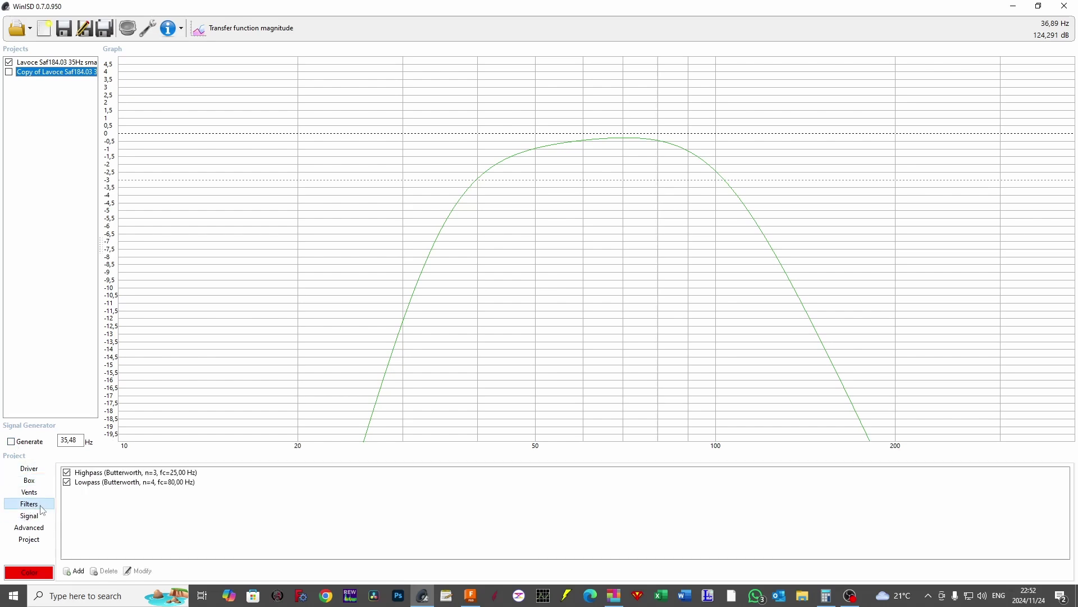
click(67, 472)
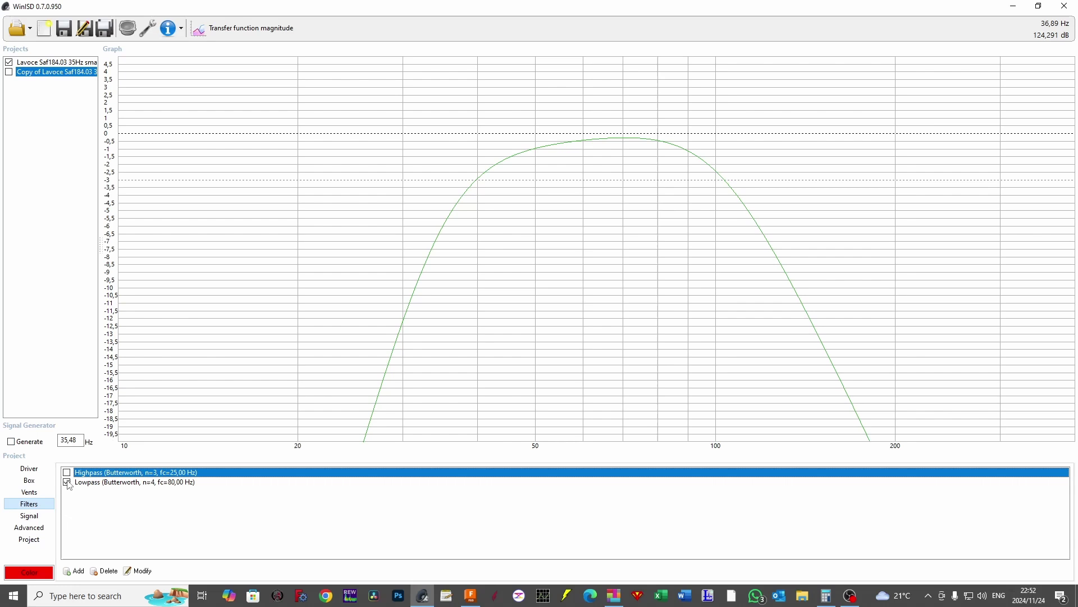
click(67, 482)
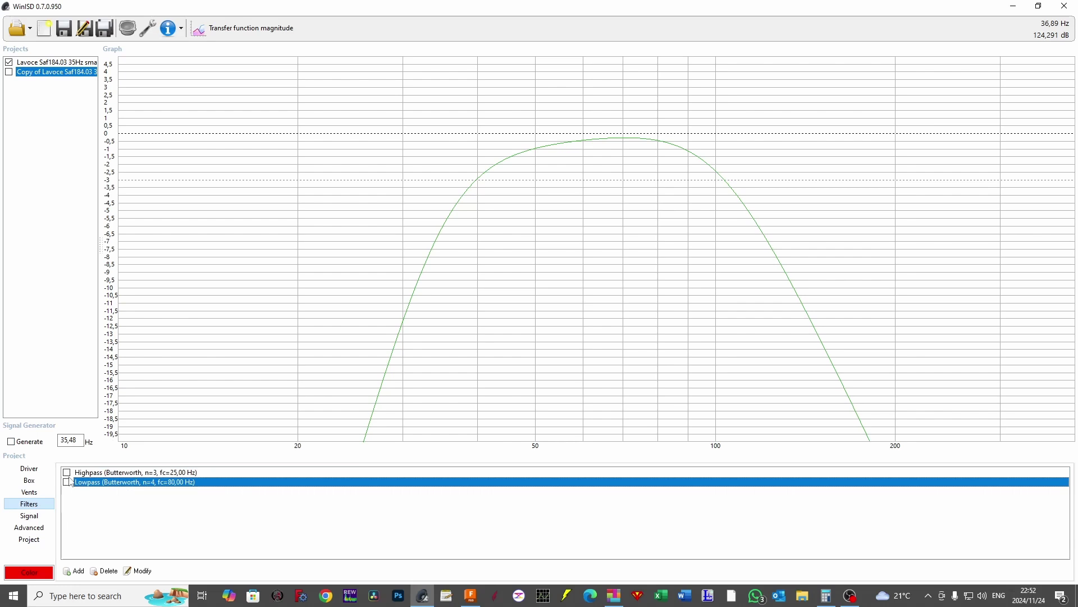
Disable the 35 Hz highpass and 100 Hz lowpass filters on the first Lavoce Saf184.03 project.
click(70, 65)
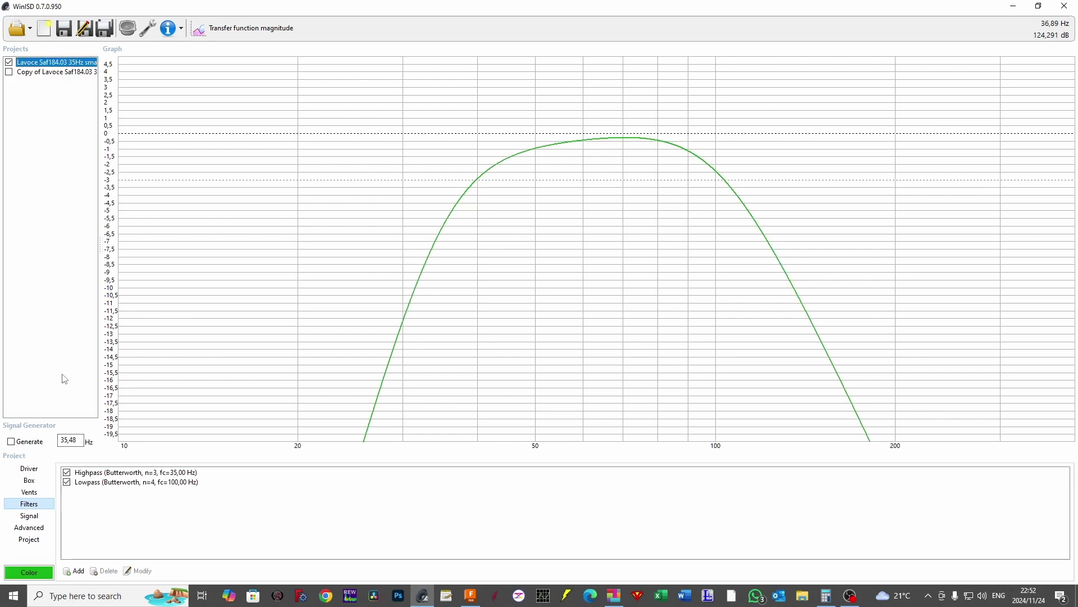
click(67, 473)
click(66, 481)
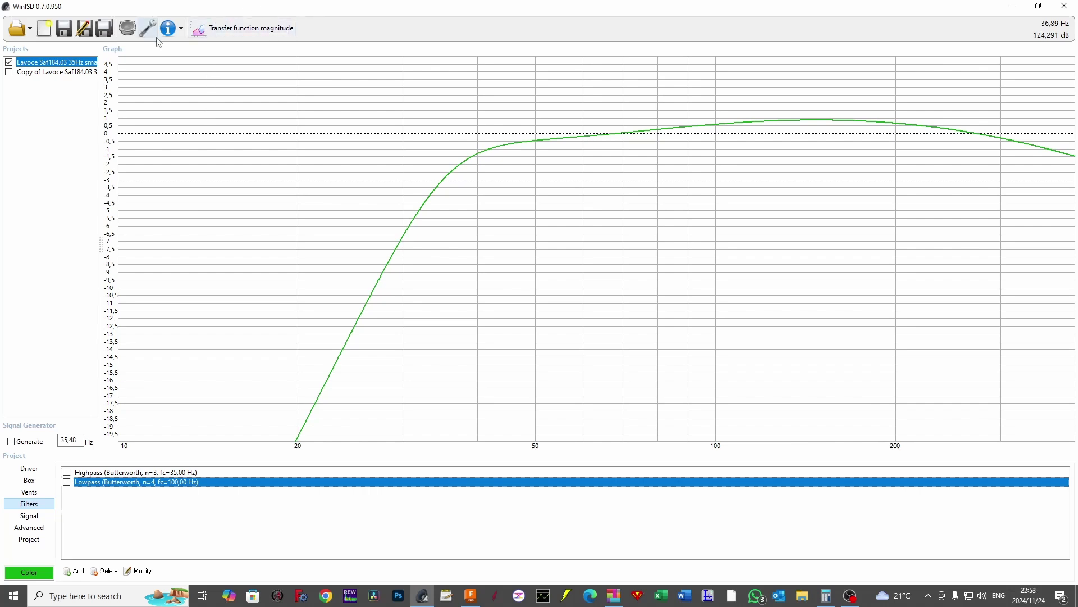
Show the Advanced Signal settings and check the 1500,8 W system input power.
click(233, 36)
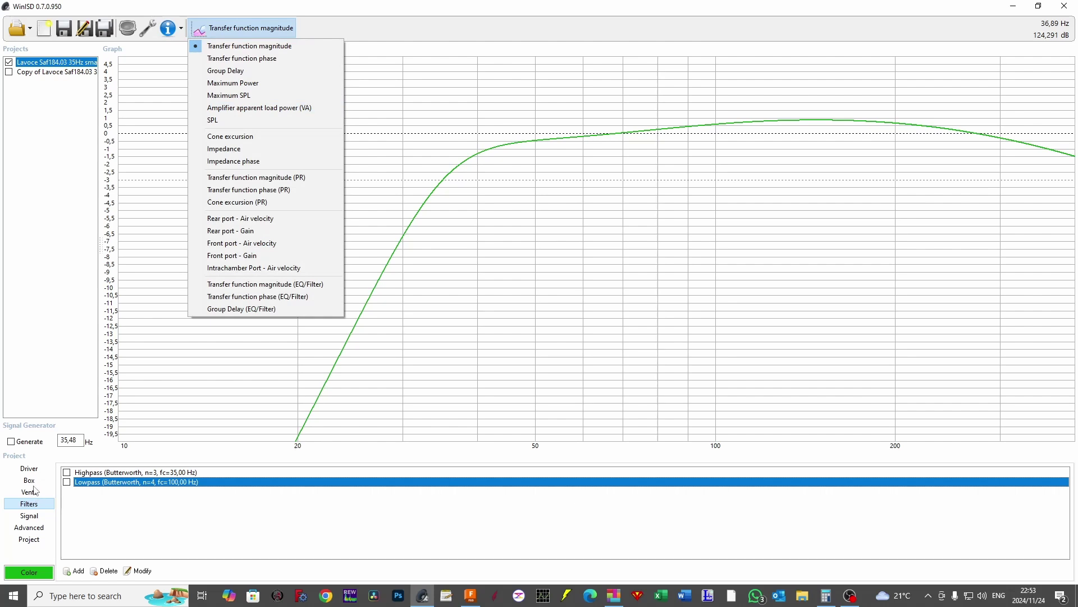
click(32, 527)
click(29, 516)
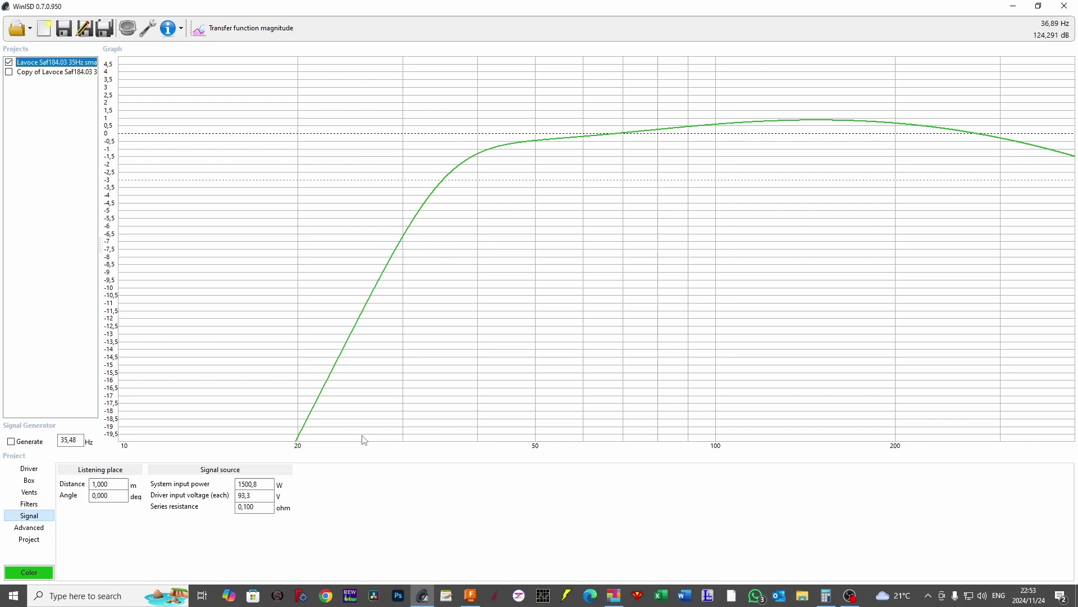
click(272, 481)
click(265, 29)
Plot cone excursion at 1500.8 W, peaking near 12.5 mm around 50 Hz, against the red limit line.
click(236, 136)
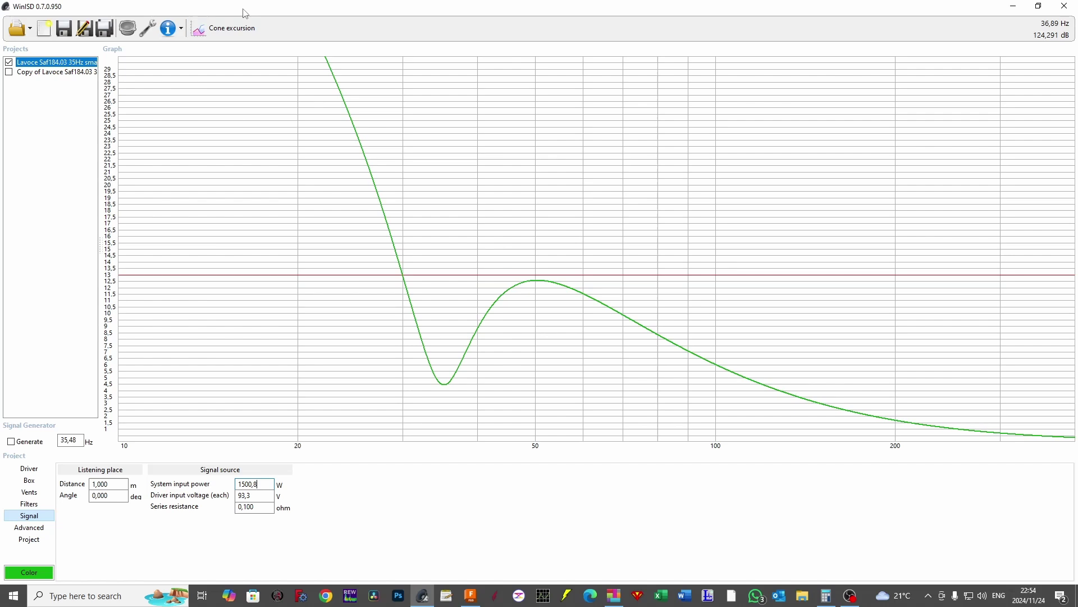
click(211, 25)
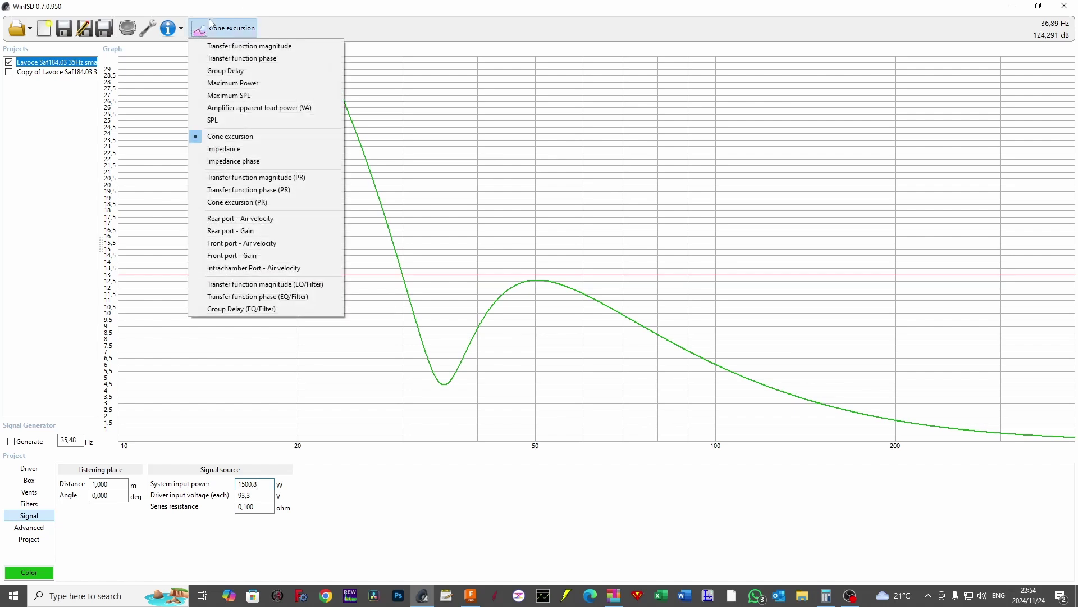
Plot rear port air velocity and mark its 23,448 m/s peak at 31,57 Hz.
click(248, 223)
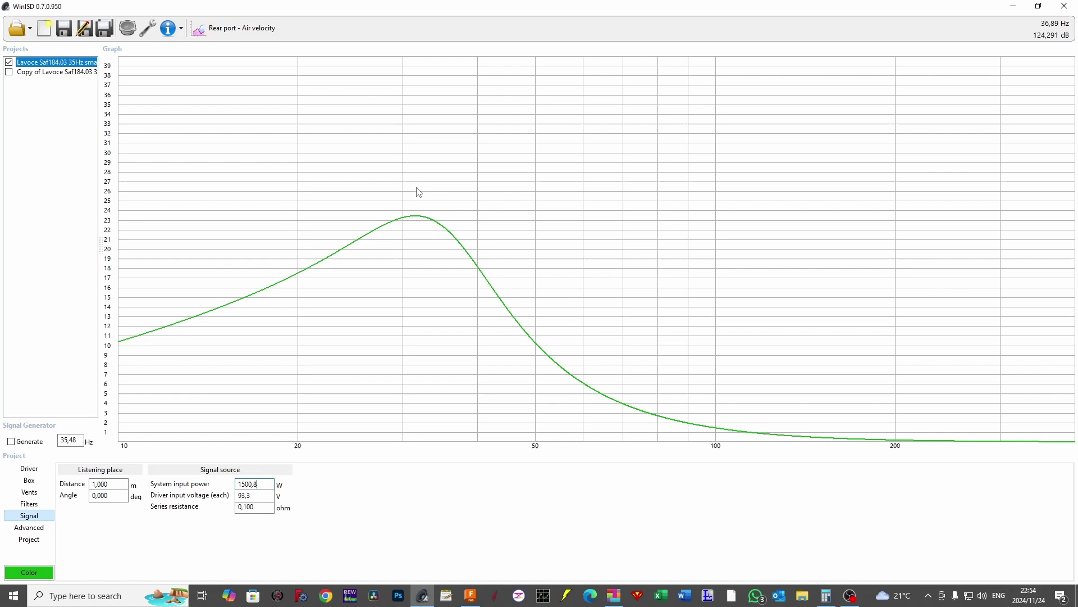
click(419, 215)
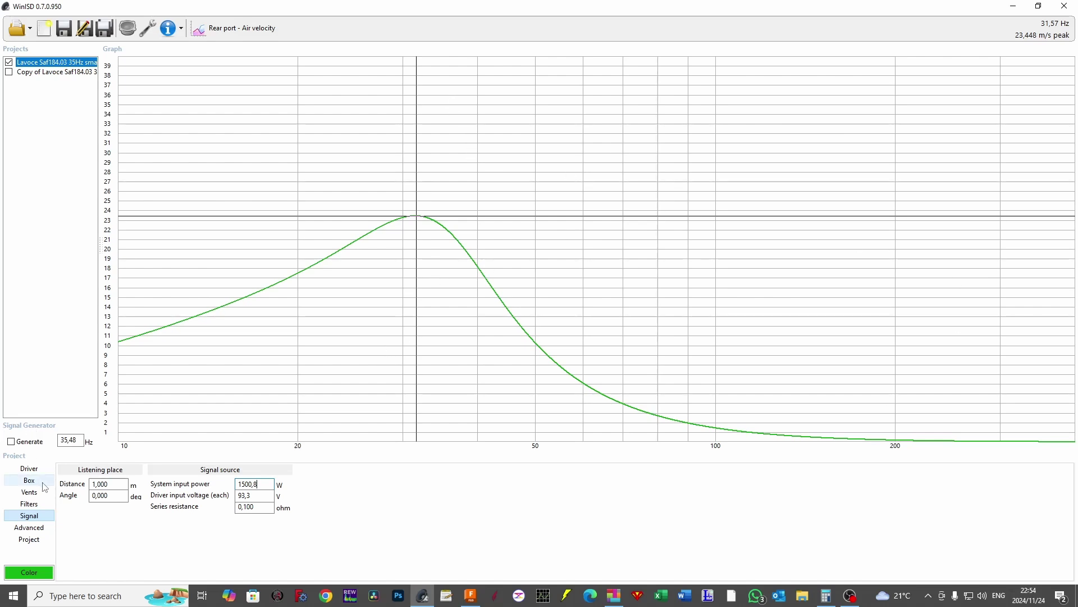
Re-enable the Butterworth highpass at fc=35 Hz, dropping port air velocity to about 16 m/s.
click(32, 505)
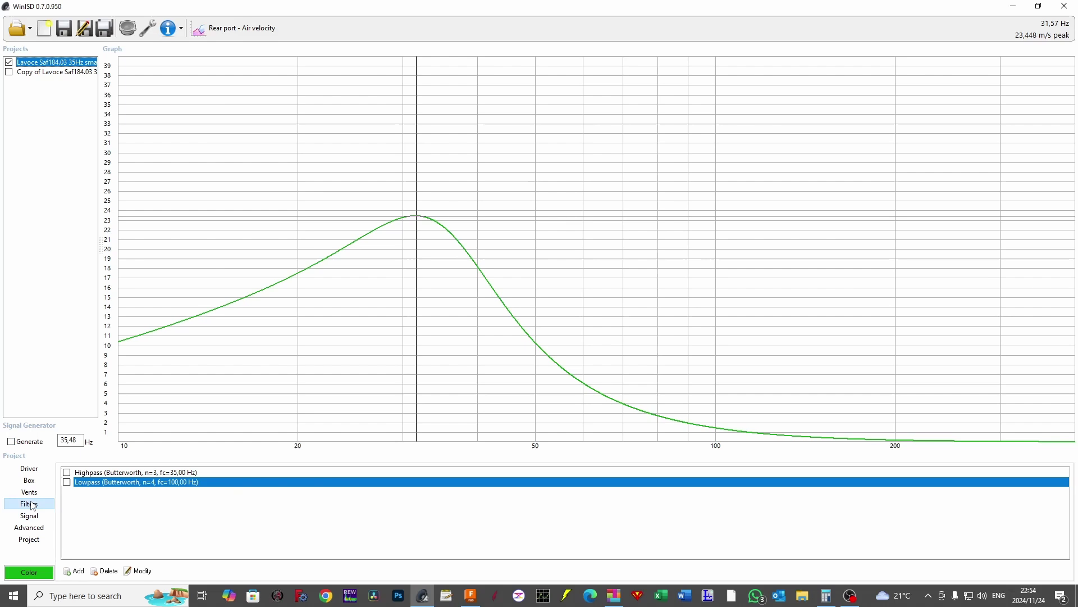
click(67, 472)
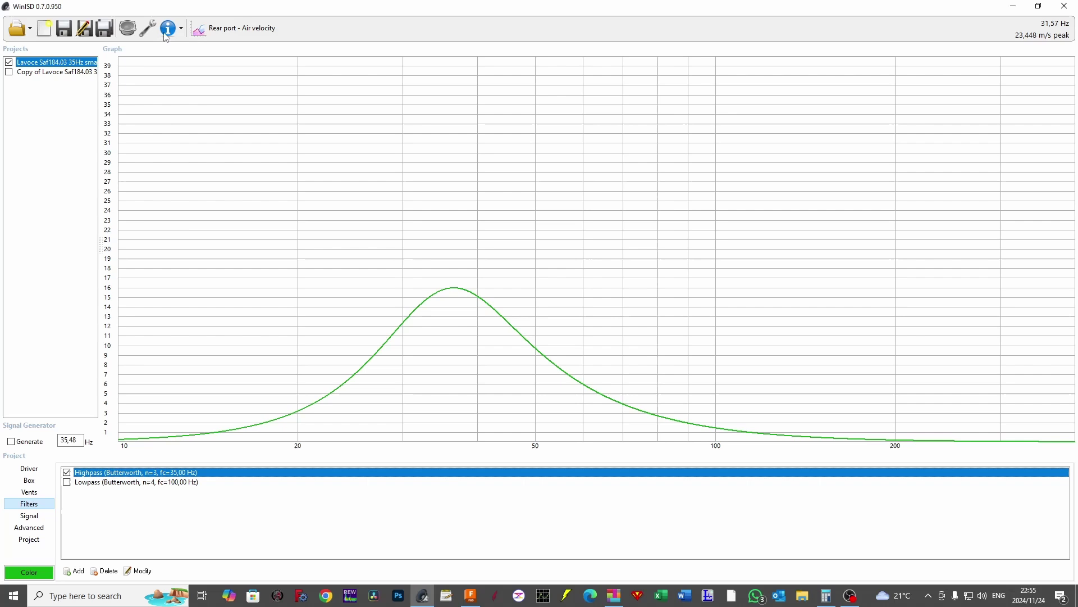
click(209, 29)
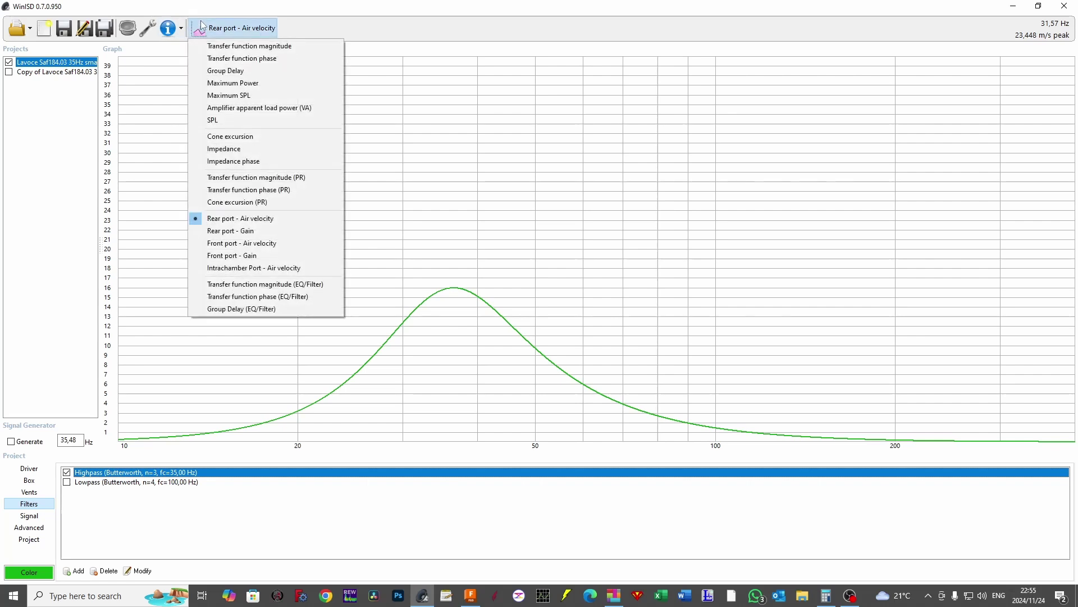
View cone excursion with the 35 Hz highpass active, then switch back to transfer function magnitude.
click(230, 137)
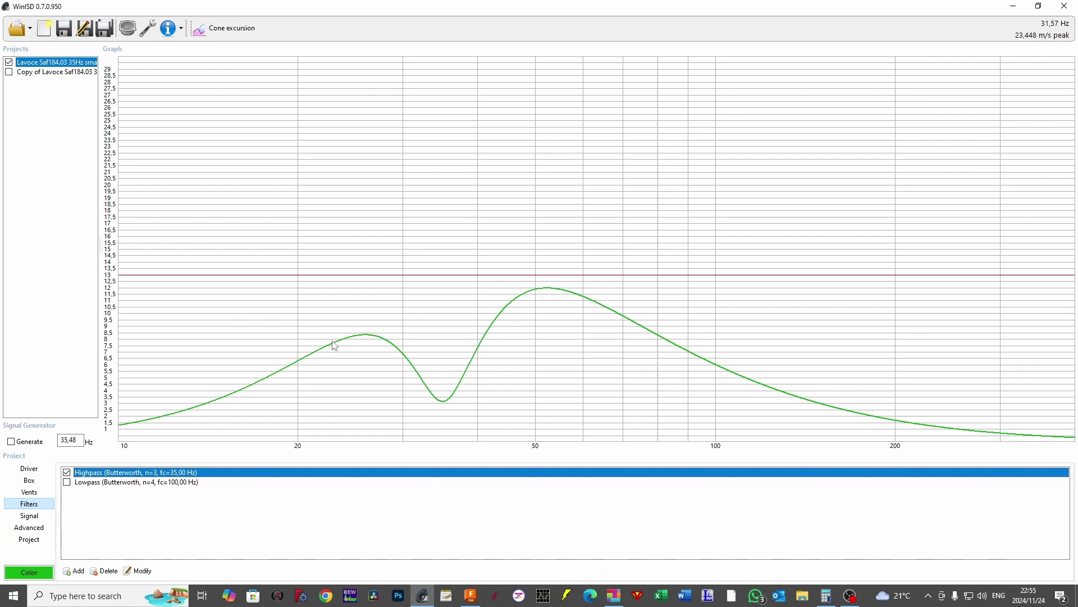
click(256, 29)
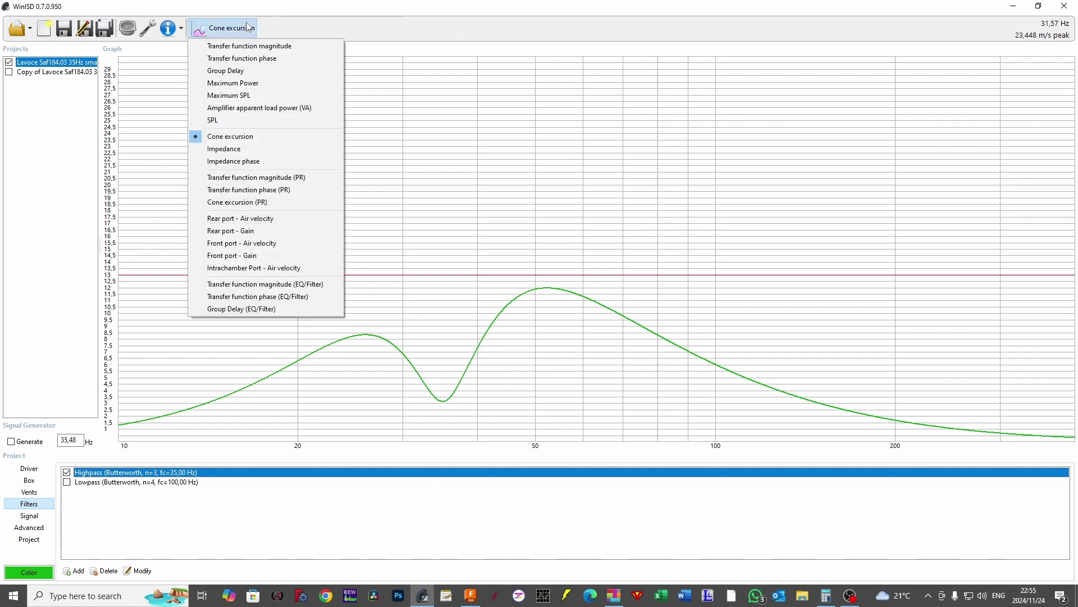
click(263, 51)
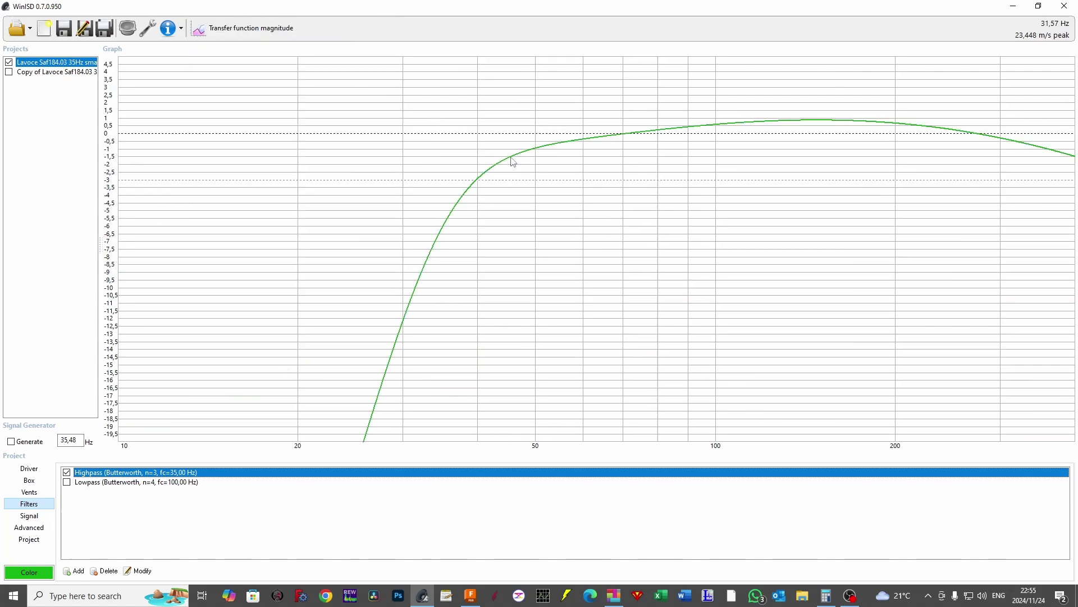
Read about −6 dB at 34,95 Hz, then toggle the highpass off and on to compare curves.
click(447, 221)
click(450, 222)
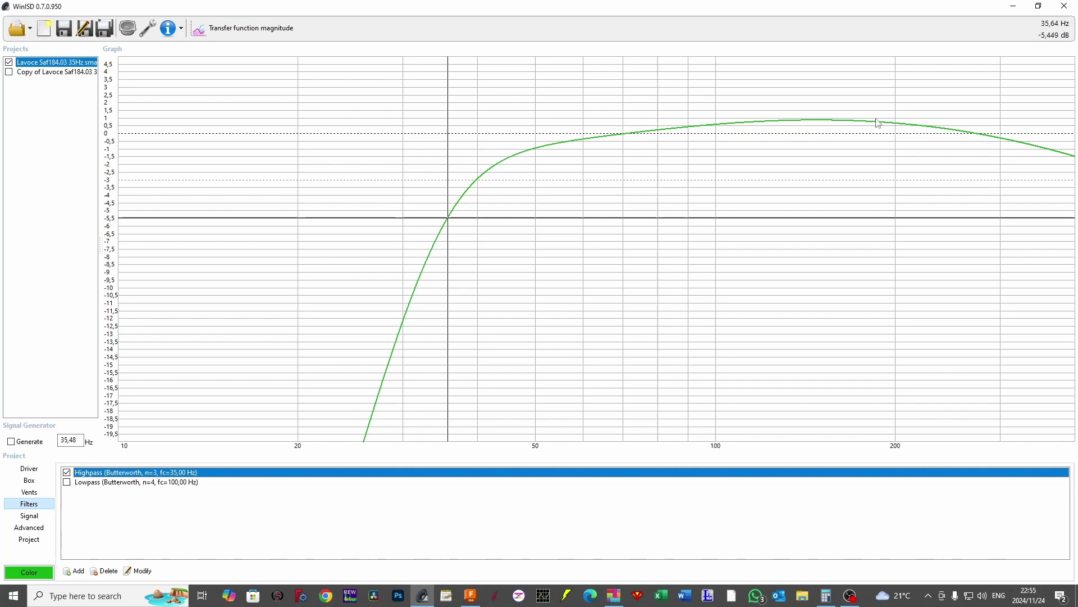
click(443, 226)
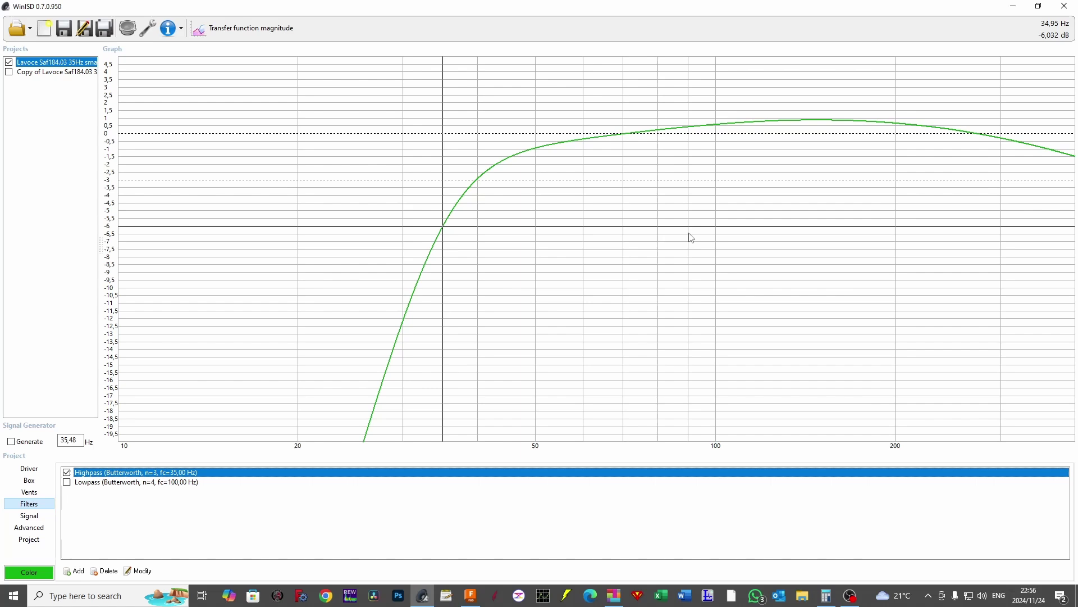
click(67, 473)
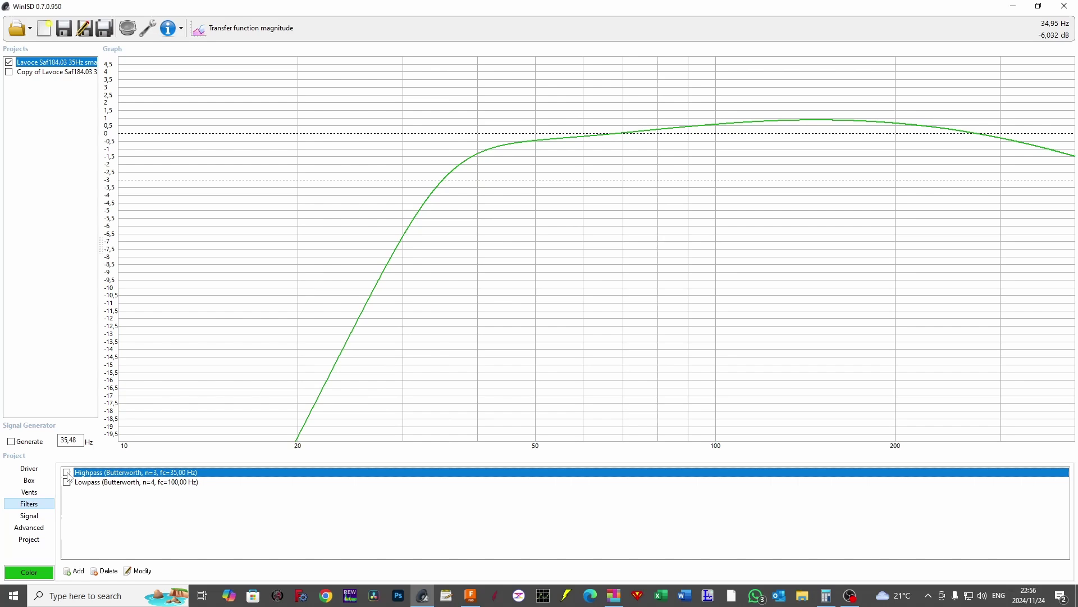
click(67, 472)
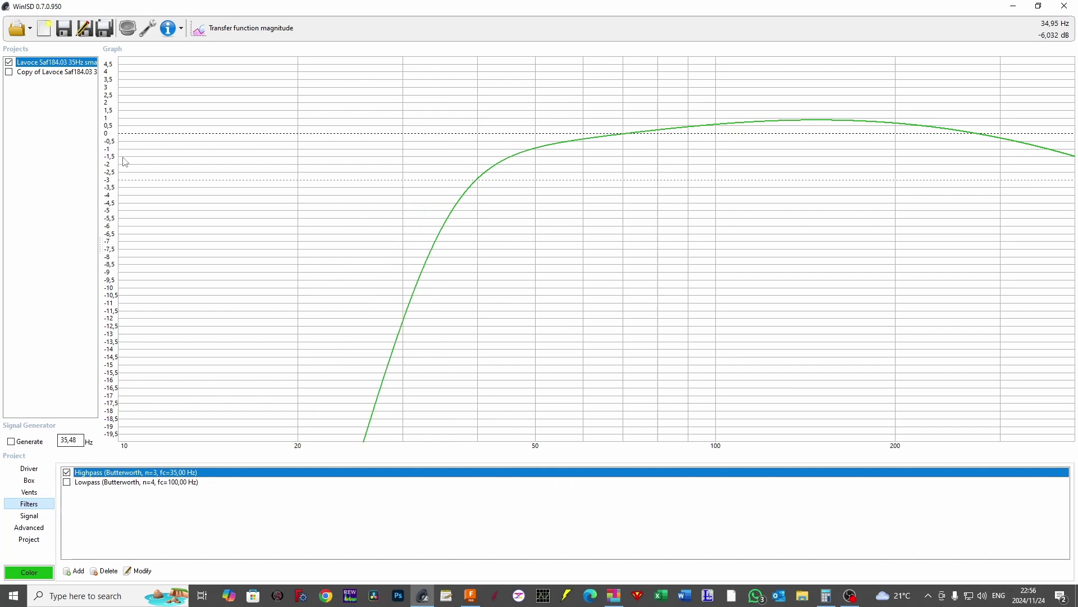
Plot the small box's maximum power and read 1500 W at the knee near 30.10 Hz.
click(231, 34)
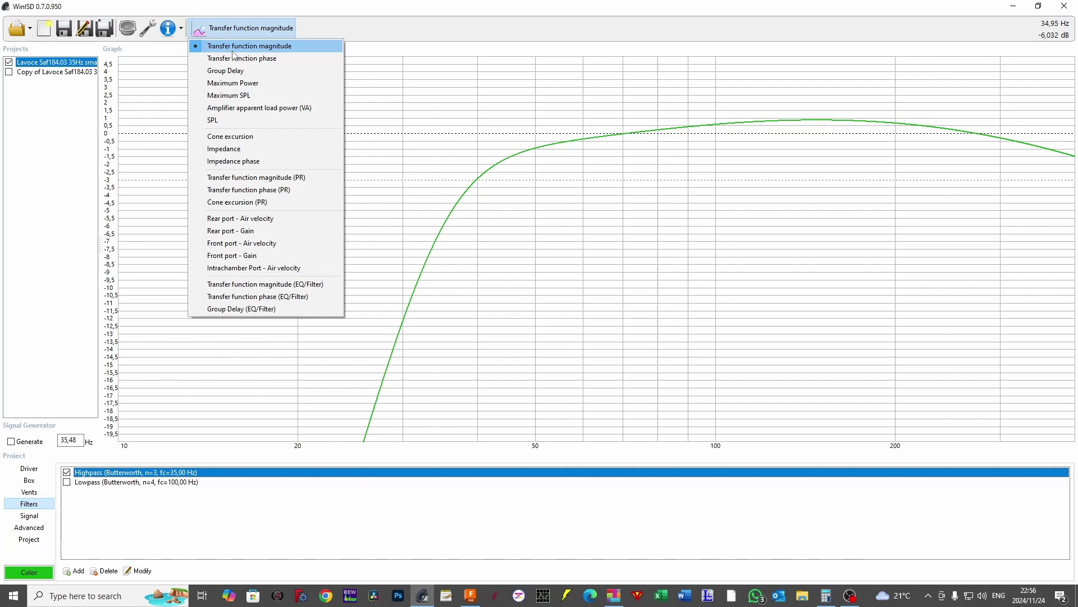
click(245, 83)
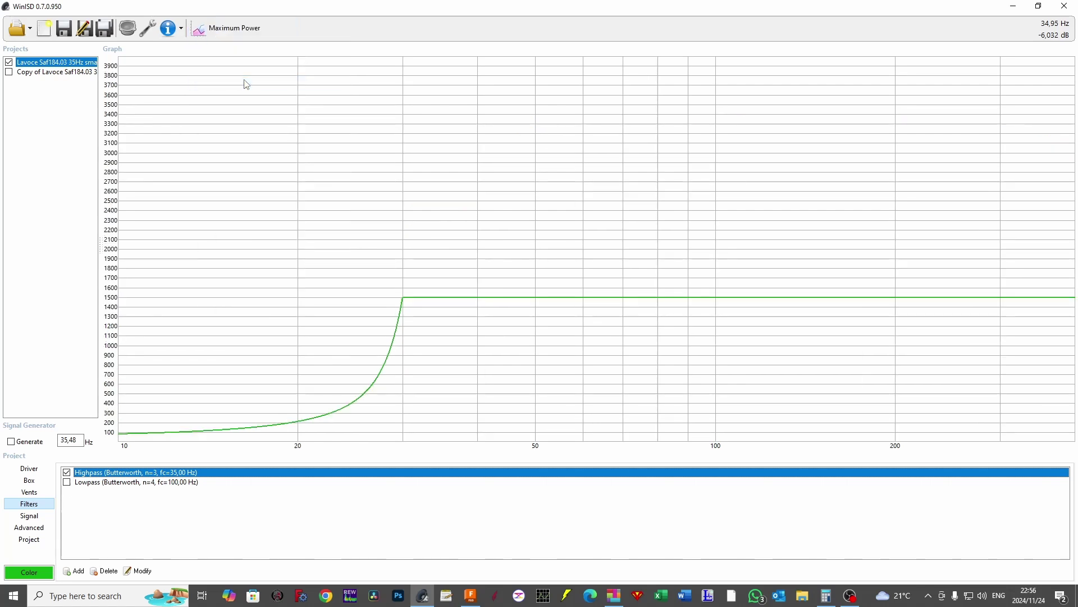
click(404, 304)
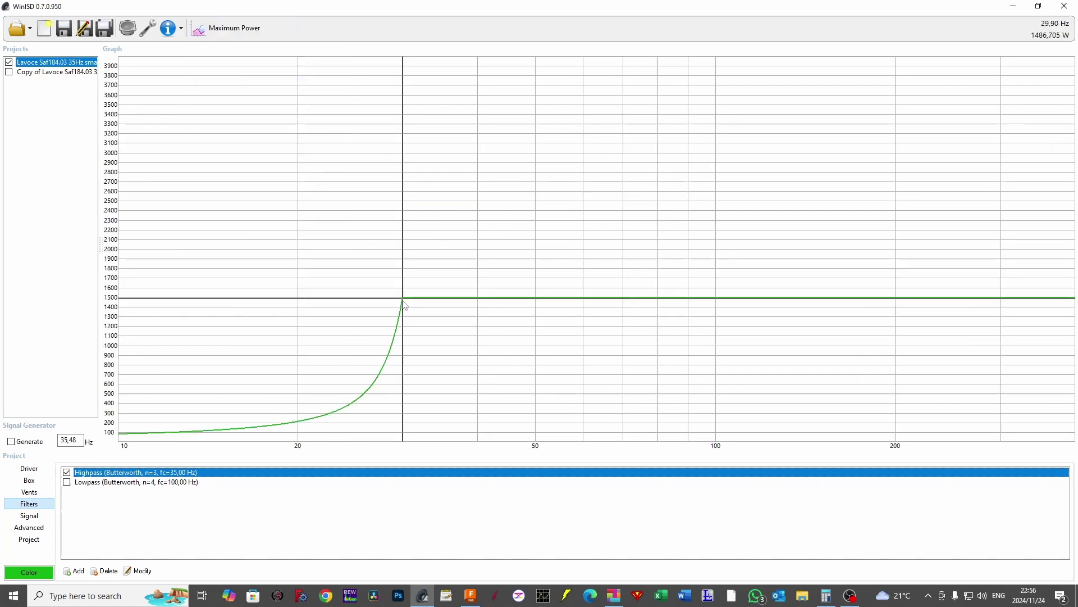
drag(403, 298, 404, 298)
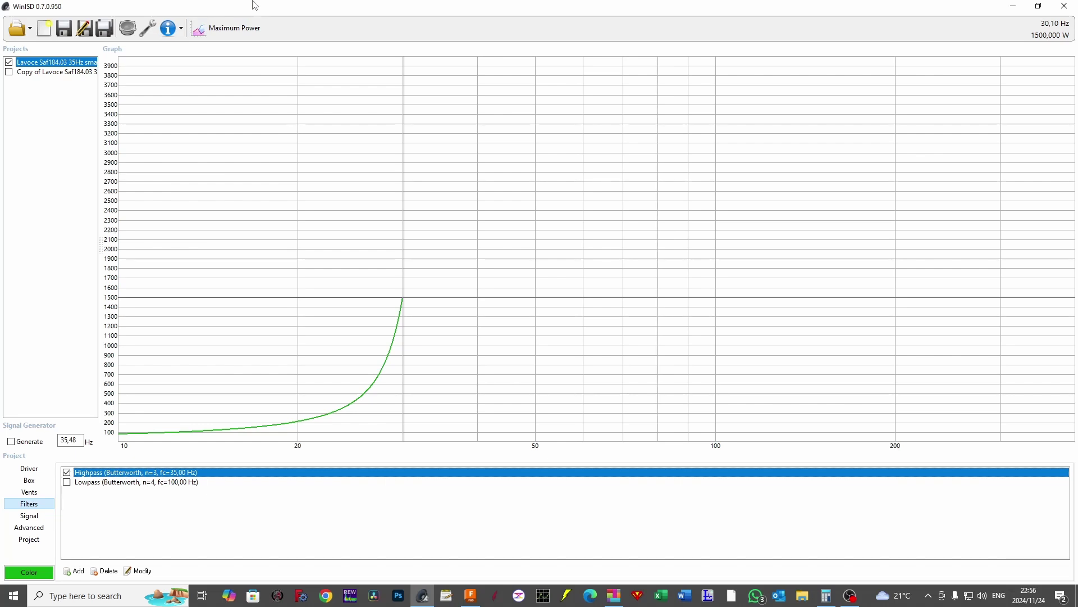
click(220, 34)
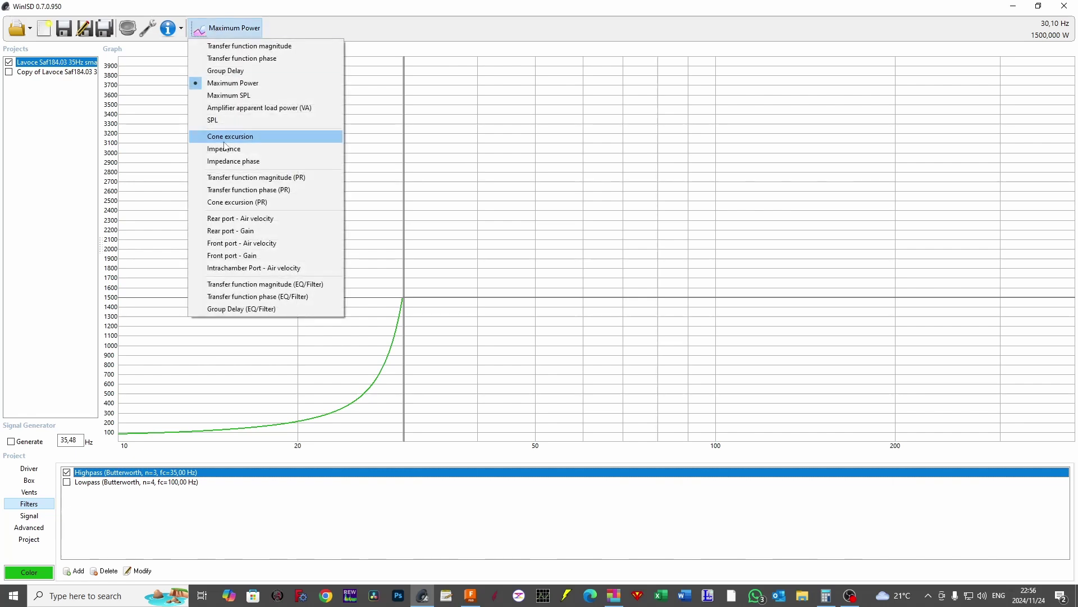
Switch to the SPL graph and read about 126 dB at 60 Hz and 127 dB at 100 Hz.
click(232, 121)
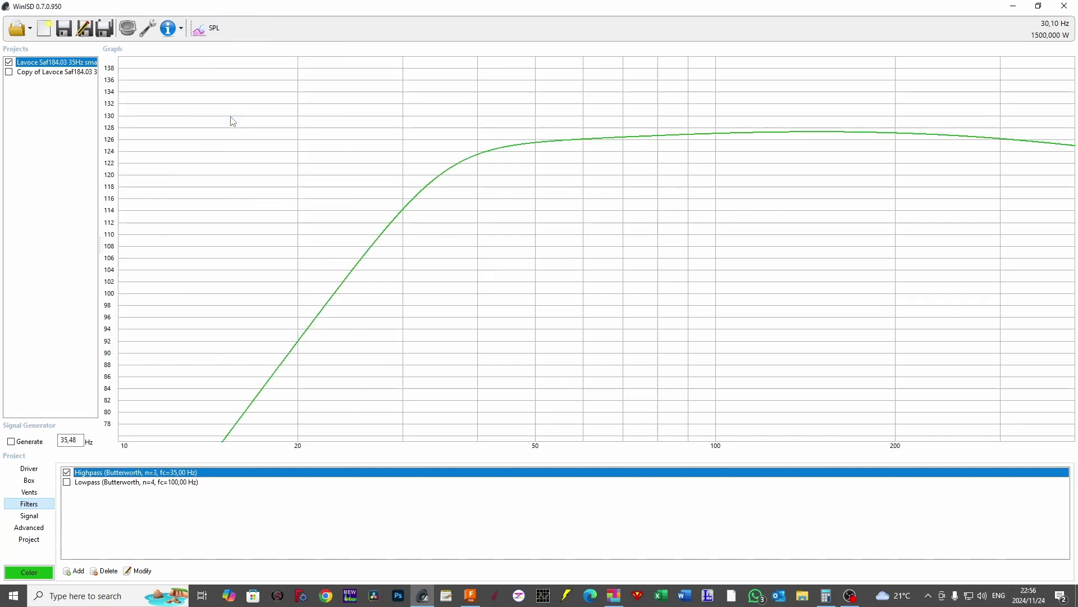
click(584, 139)
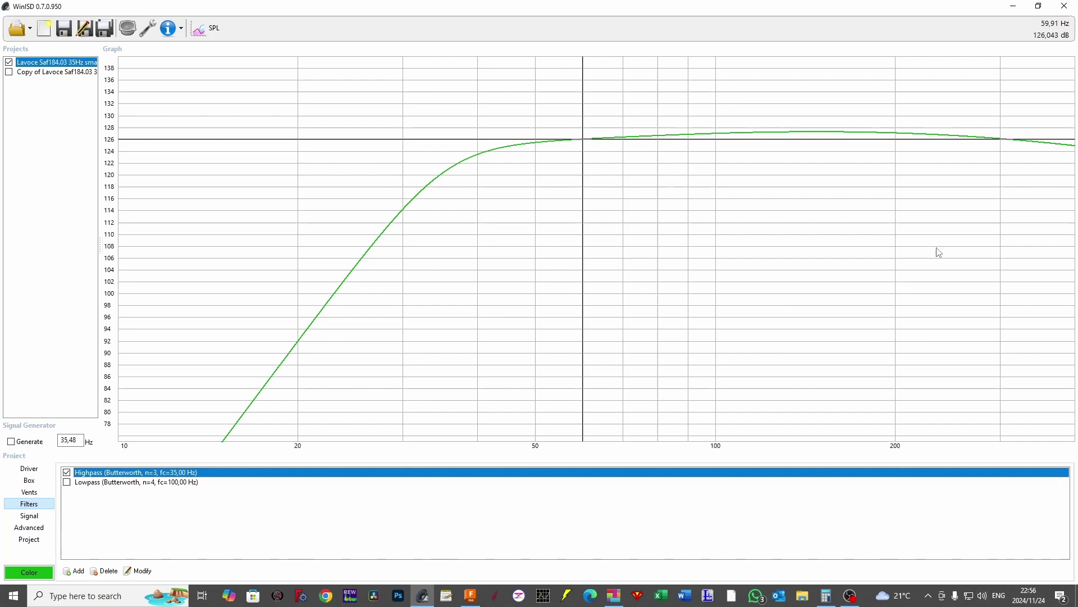
click(717, 135)
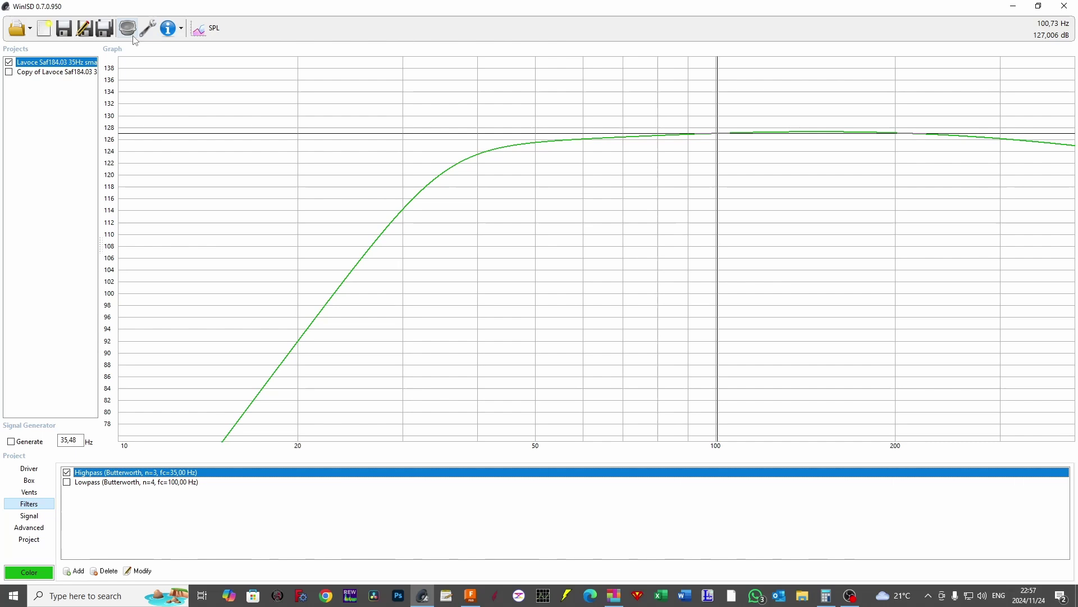
Plot rear-port air velocity with the Copy of Lavoce curve added: about 21 m/s versus 16 m/s.
click(217, 31)
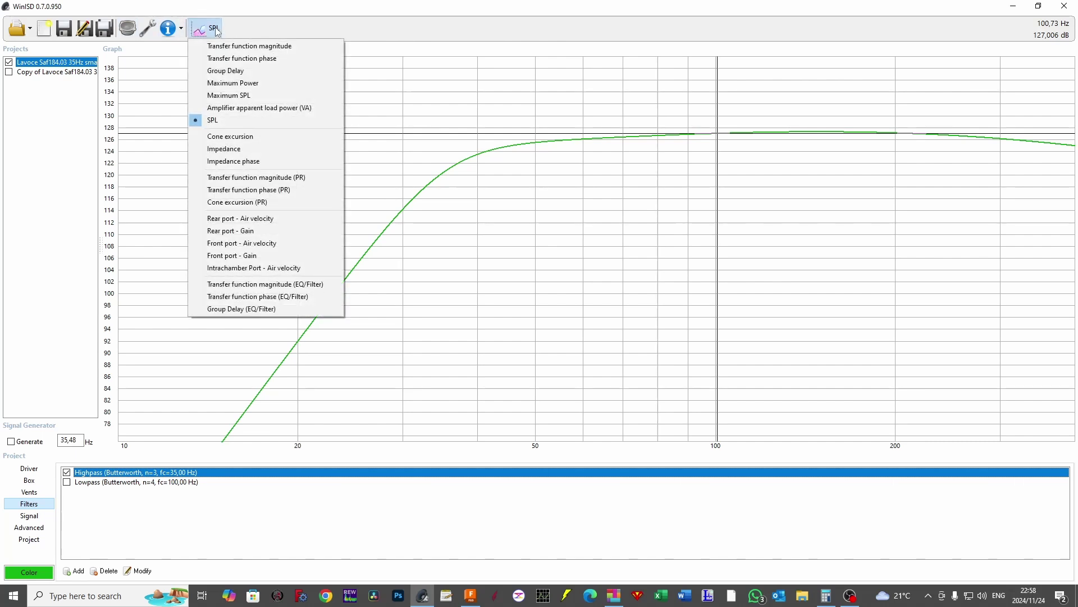
click(240, 219)
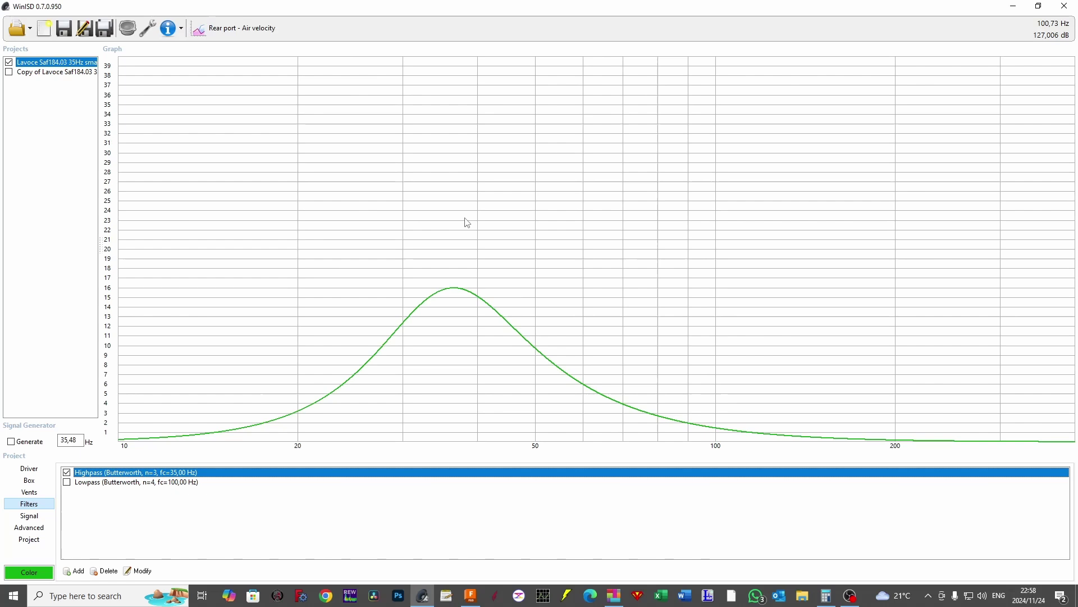
click(9, 72)
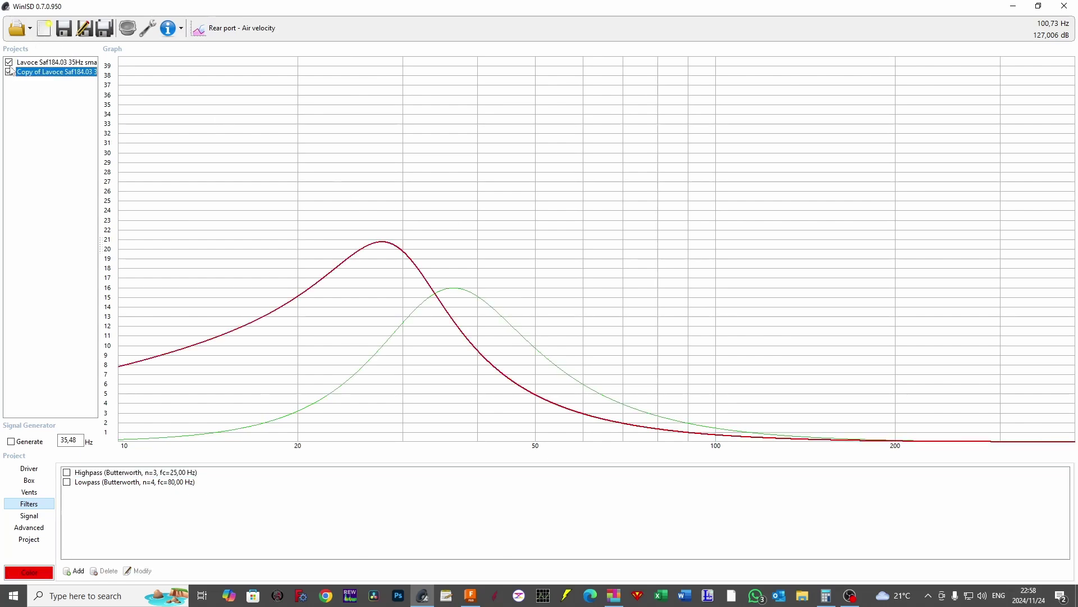
click(258, 29)
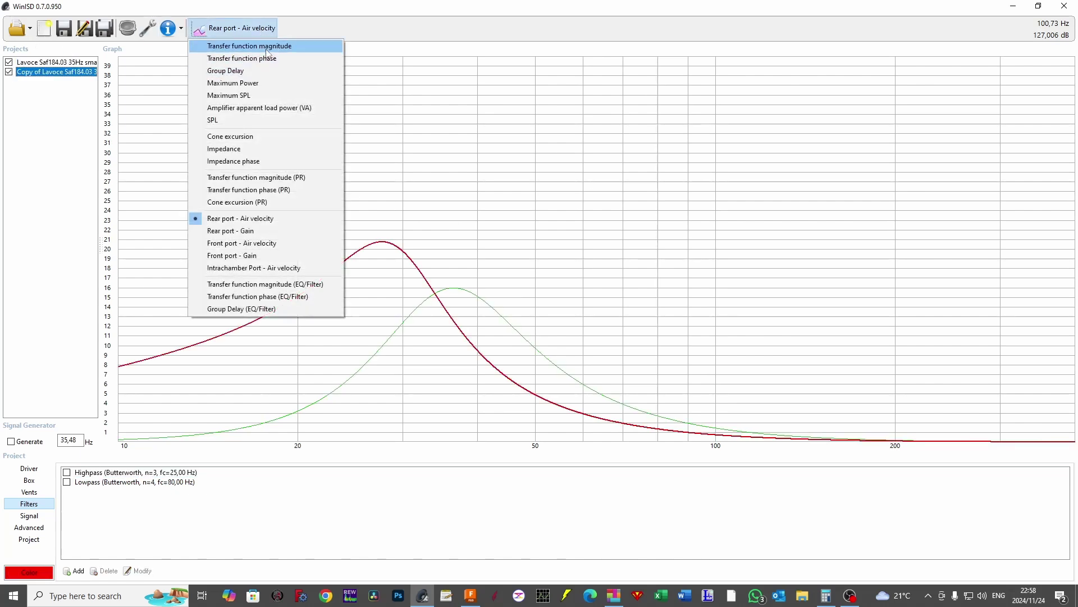
On transfer function magnitude, read near 35 Hz: copy about -1.5 dB, small box about -6 dB.
click(264, 46)
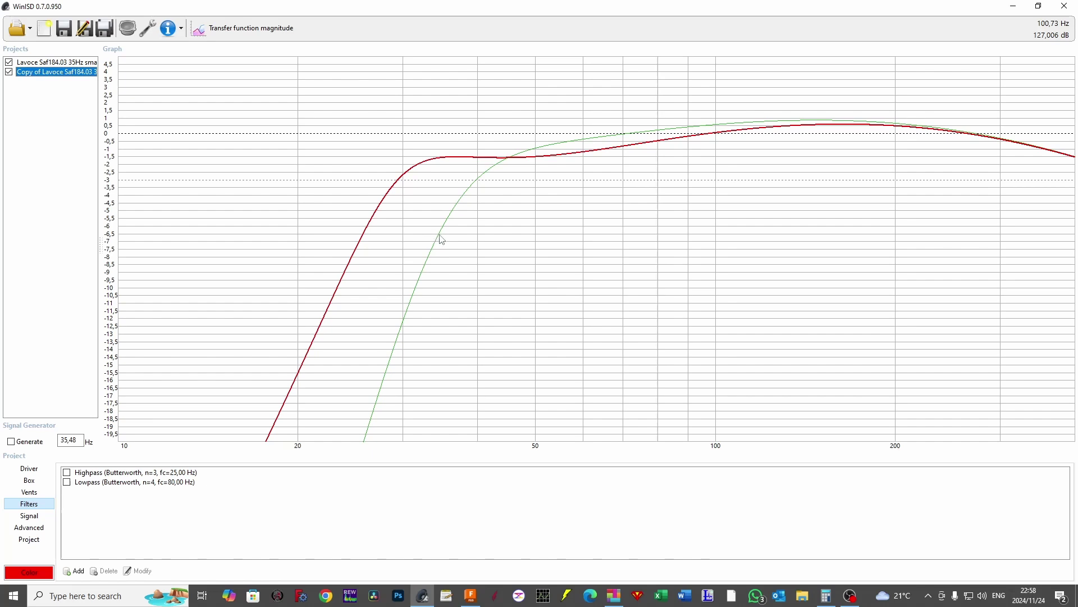
click(447, 219)
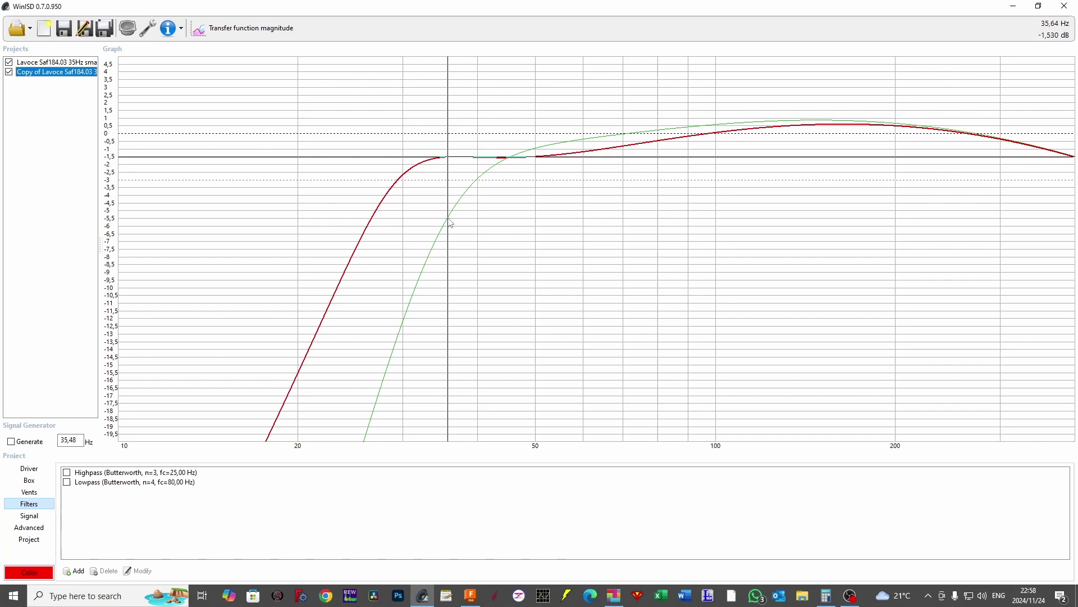
click(36, 62)
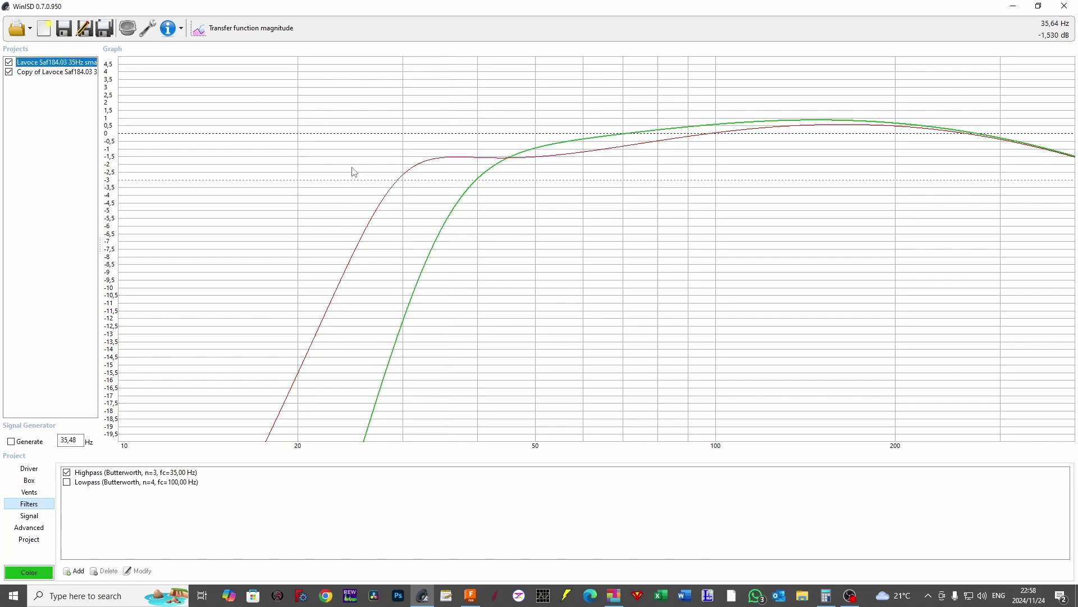
click(448, 218)
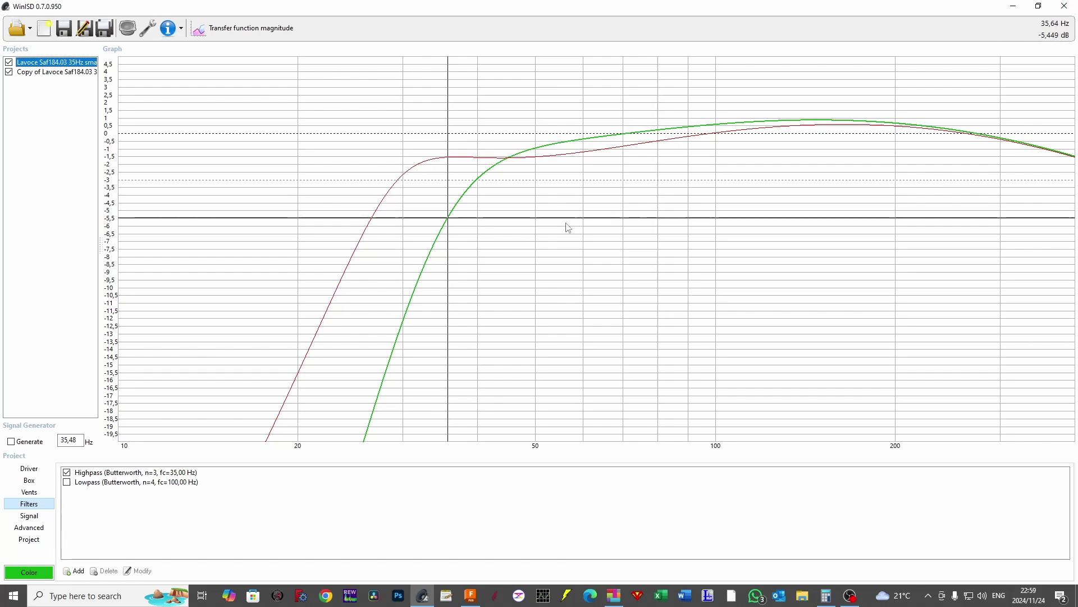
click(444, 227)
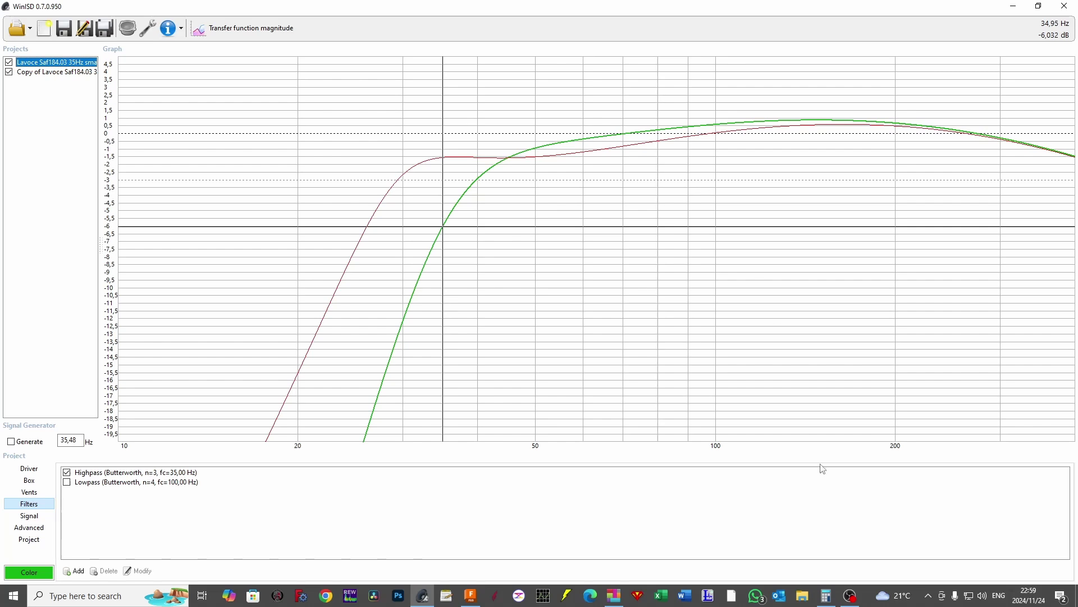
Launch Calculator, move it up over the graph, and select the Copy of Lavoce project.
click(820, 600)
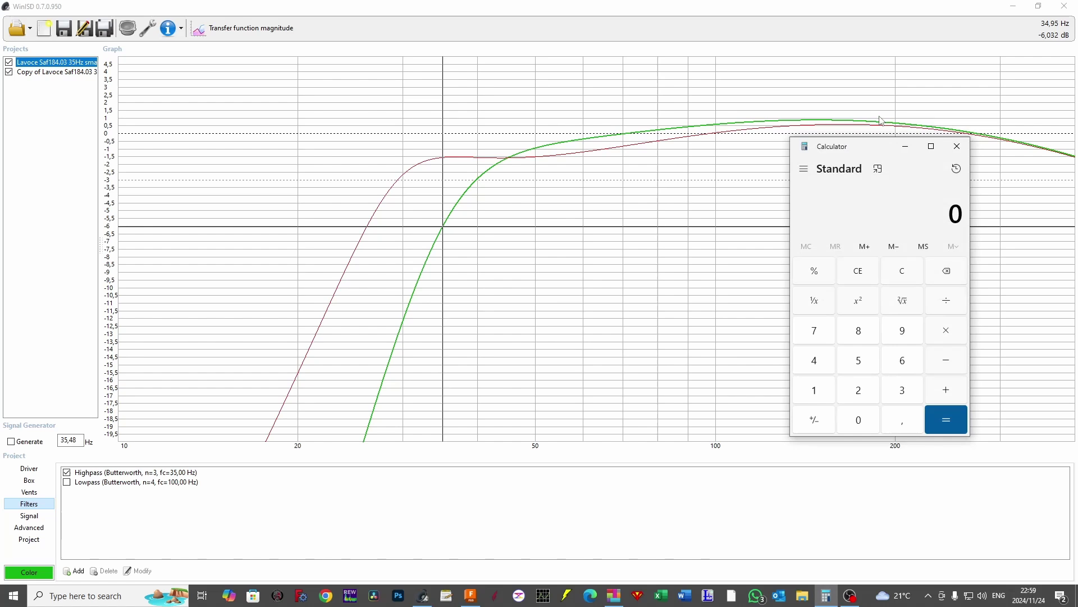
drag(870, 149, 878, 90)
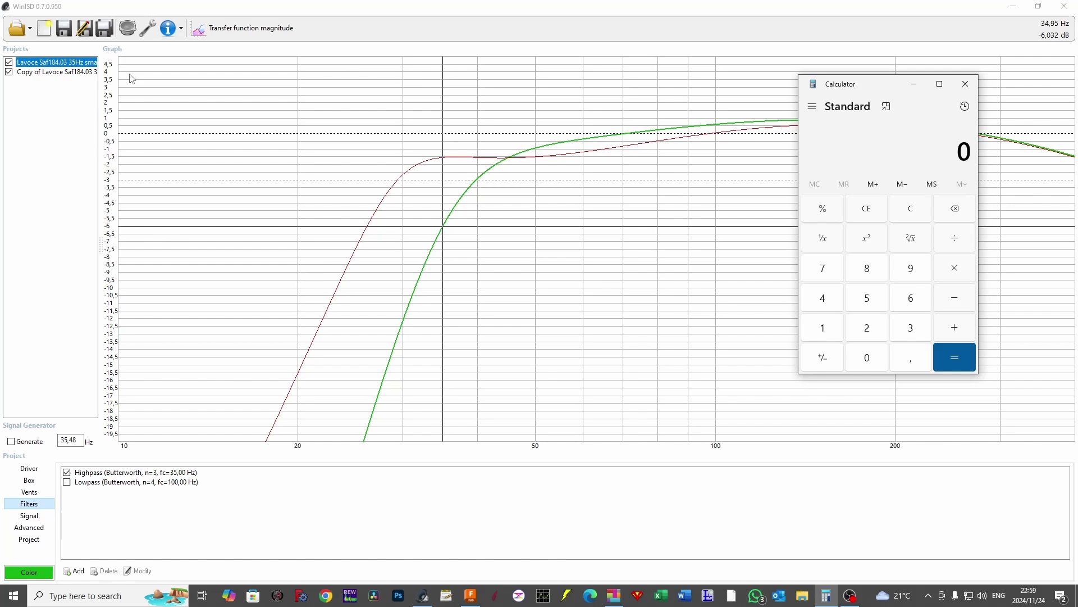
click(62, 73)
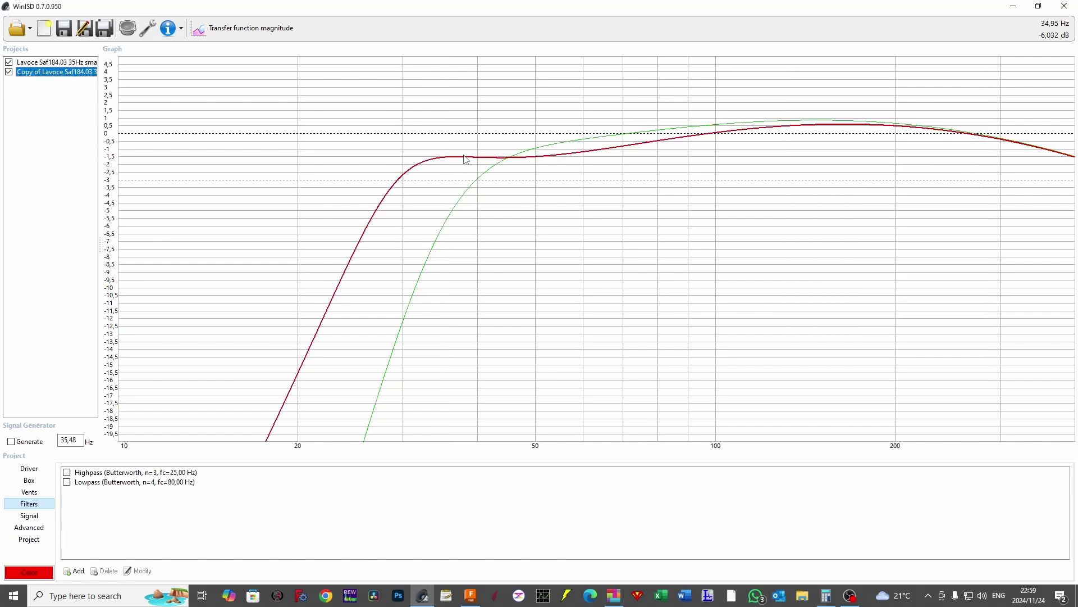
Read the copy's response at 35.02 Hz and near 30 Hz.
click(441, 160)
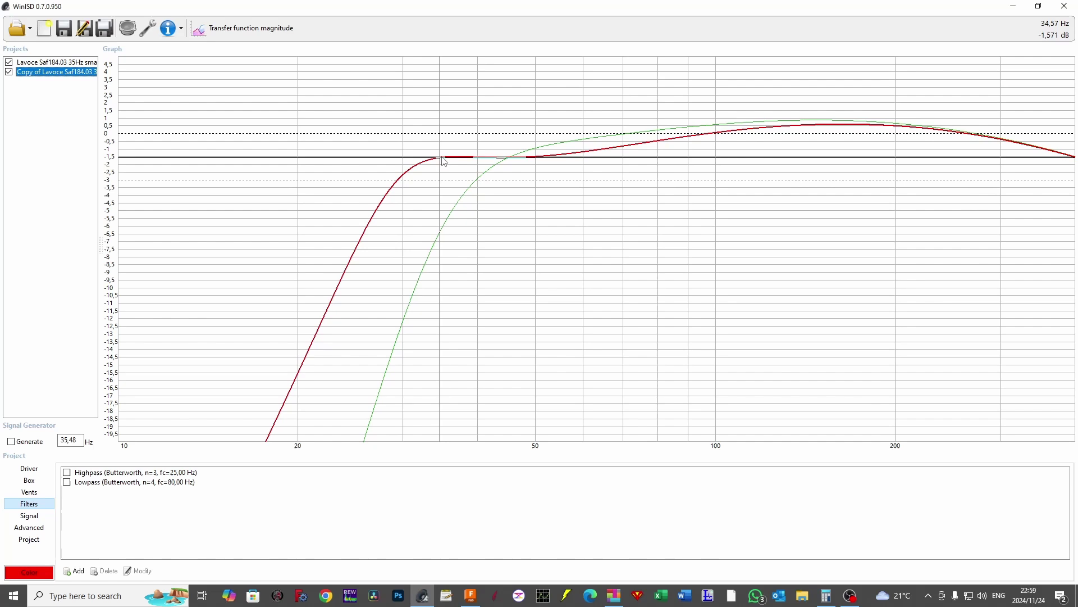
click(444, 159)
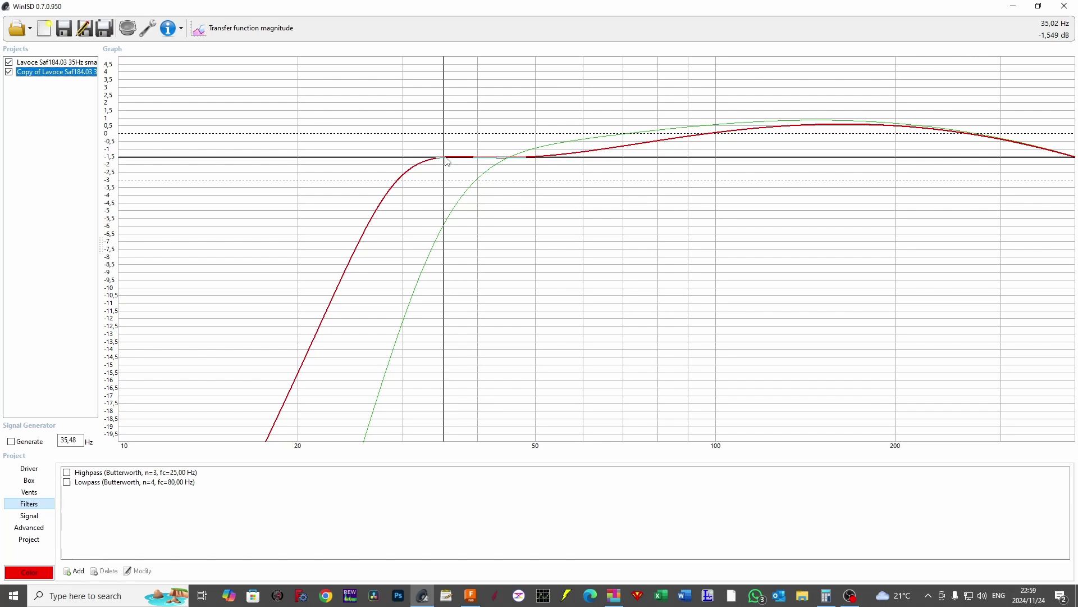
click(403, 177)
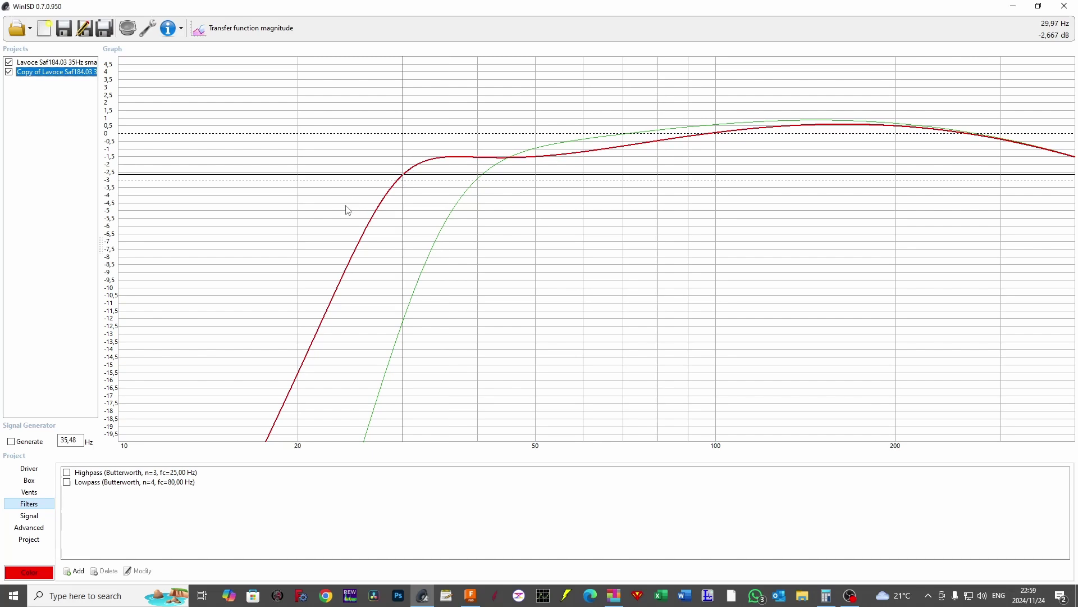
Find the copy's -5.5 dB point at 26.49 Hz, then enable its 25 Hz Butterworth highpass.
click(372, 219)
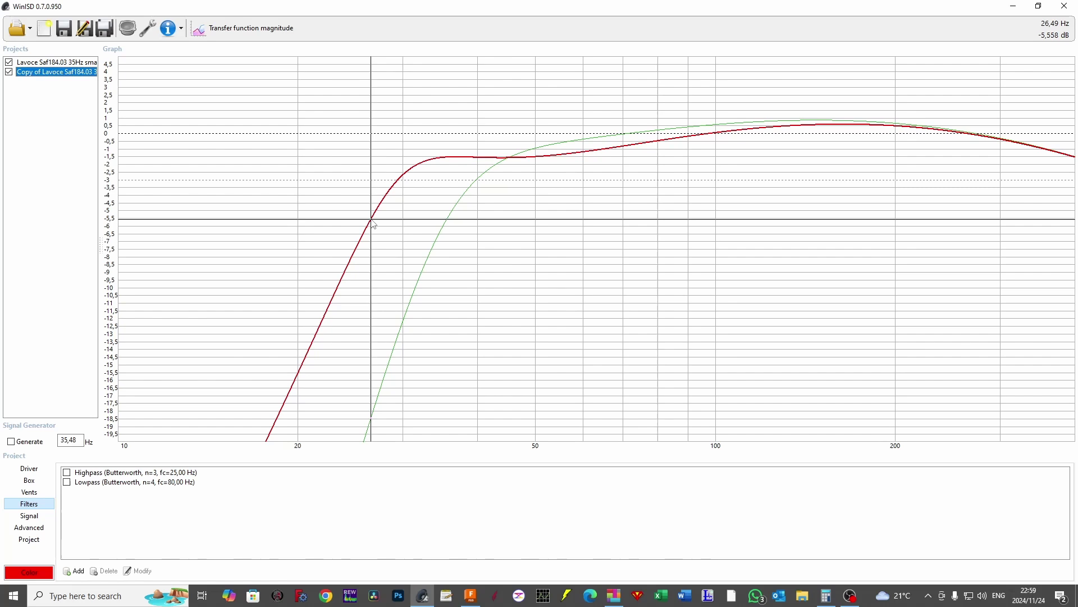
click(373, 218)
click(370, 222)
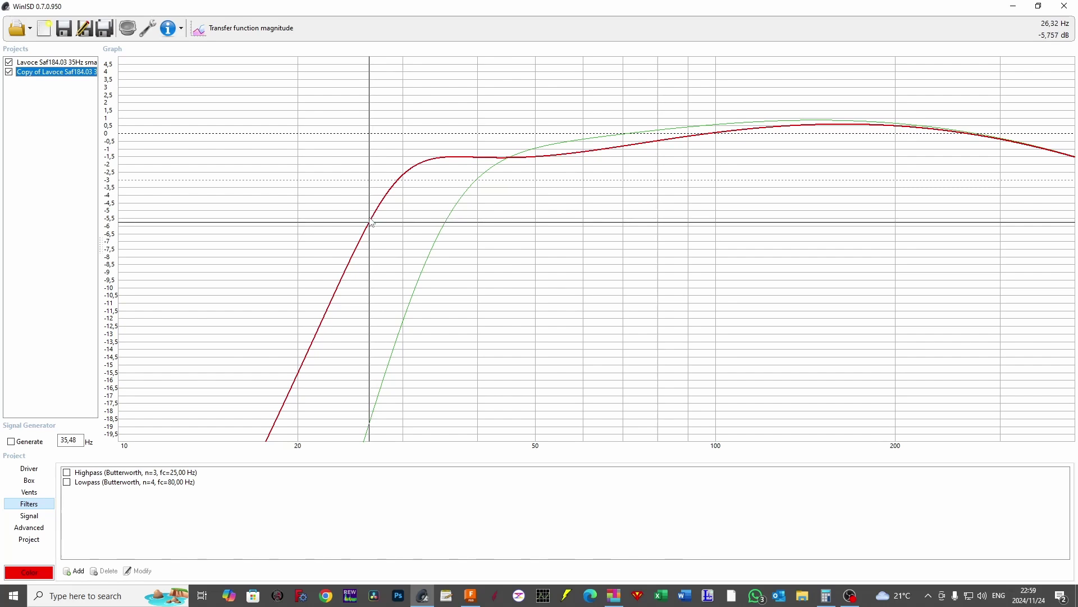
click(370, 222)
click(371, 219)
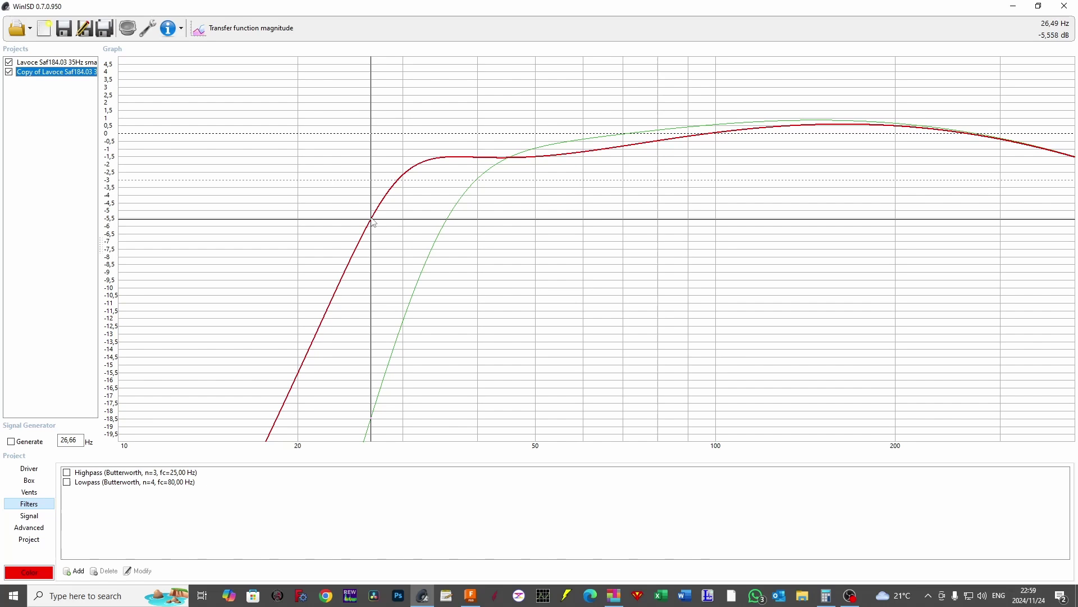
click(66, 473)
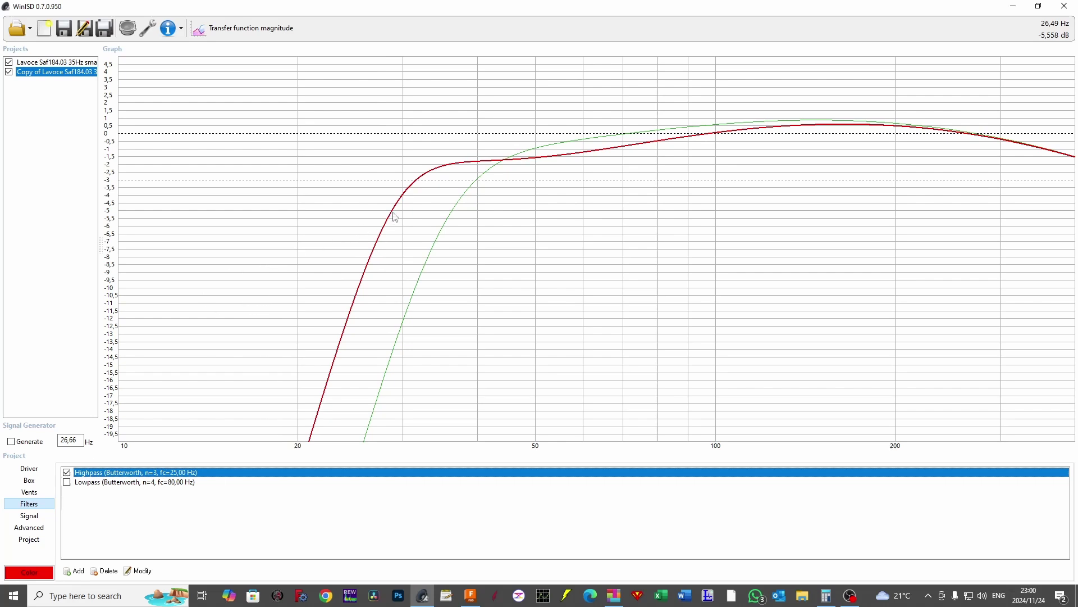
Mark the red curve's -6 dB point at 27.84 Hz; the green design reads -15.1 dB there.
click(381, 239)
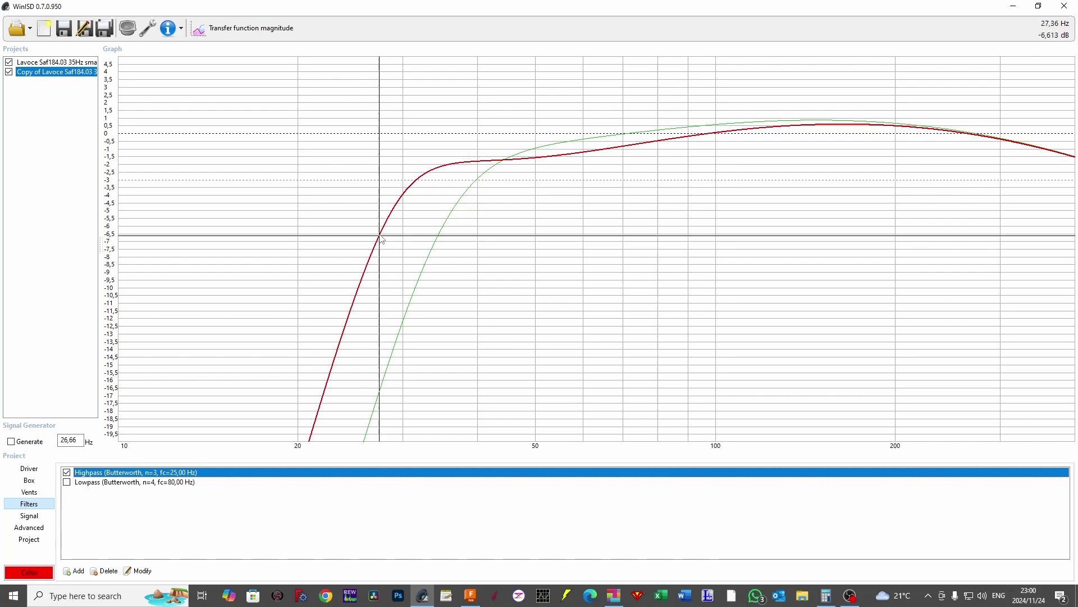
click(383, 239)
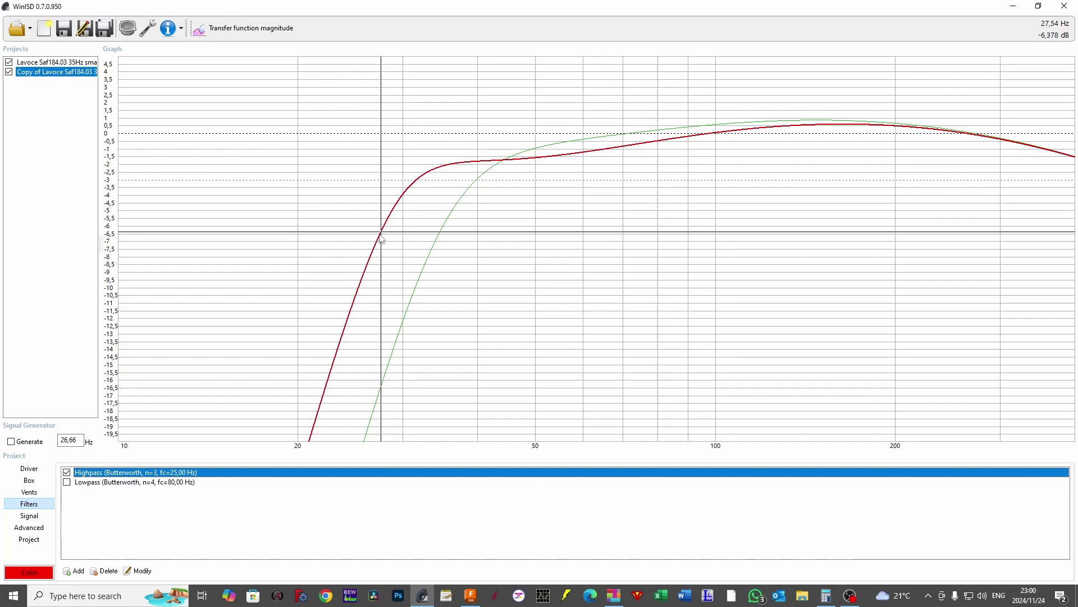
click(382, 240)
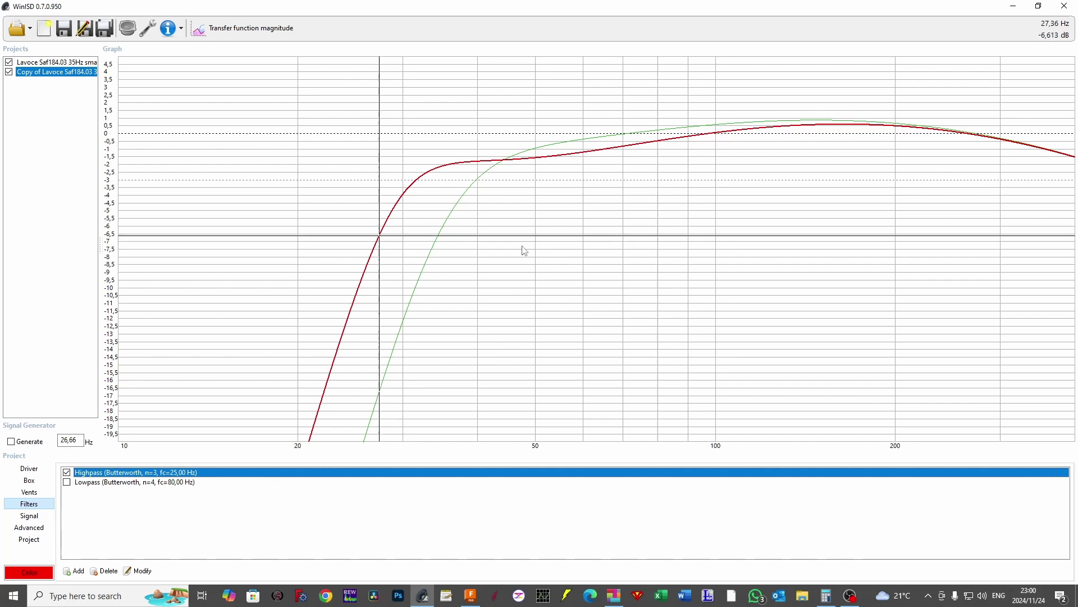
click(381, 235)
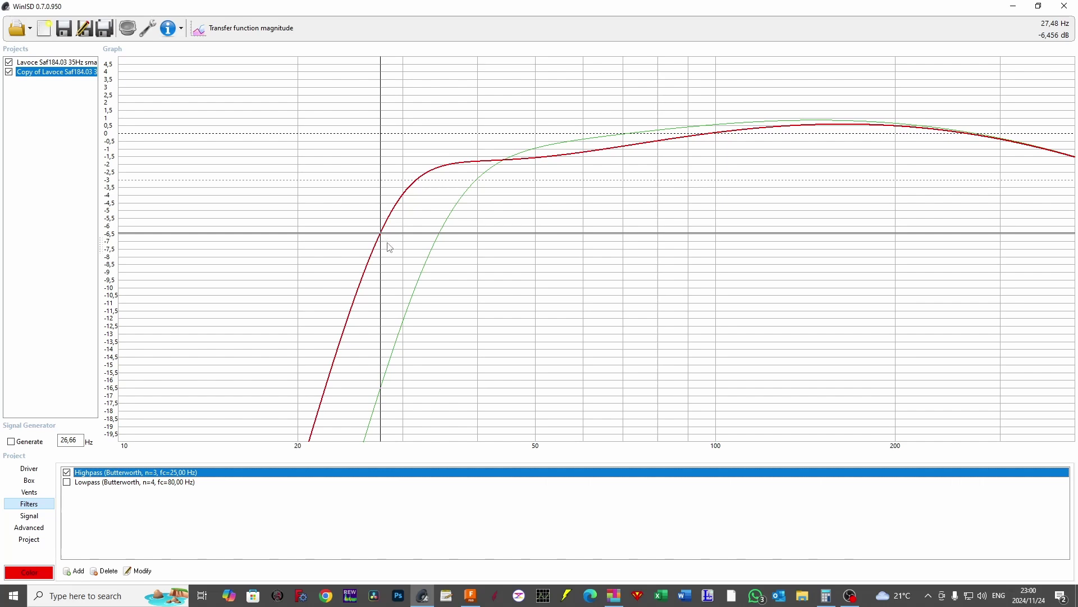
click(385, 228)
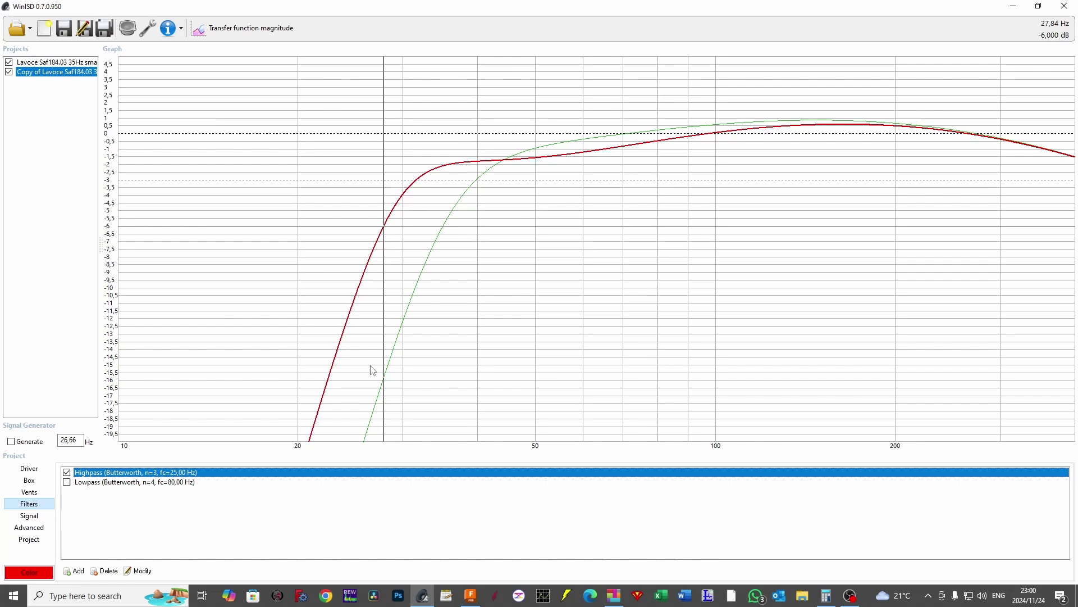
click(56, 62)
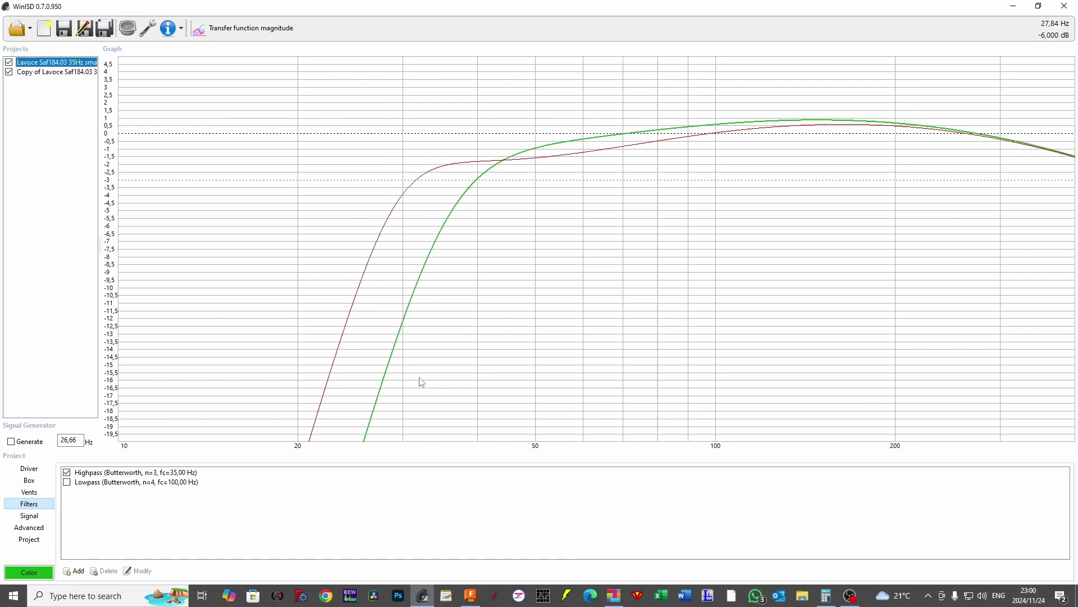
click(387, 367)
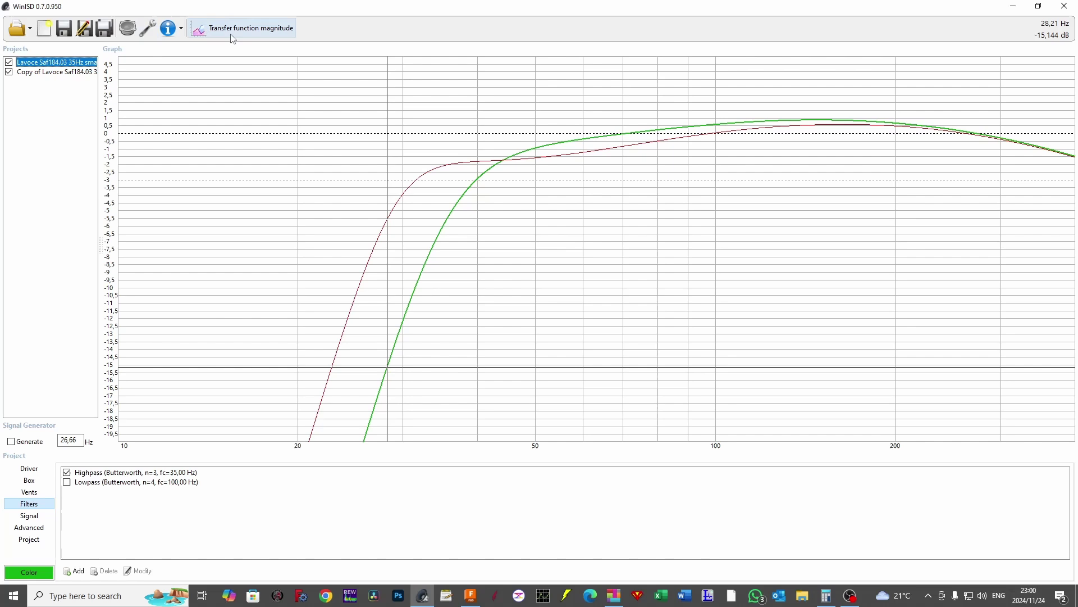
View SPL, then cone excursion: the copy peaks near 22 Hz, the small box near 52 Hz.
click(247, 32)
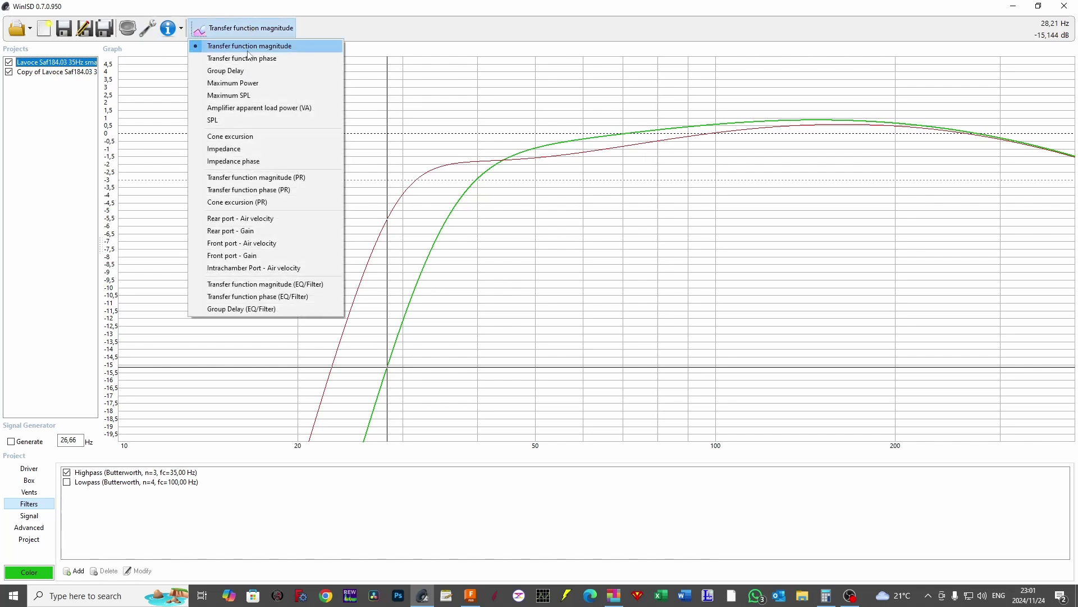
click(247, 120)
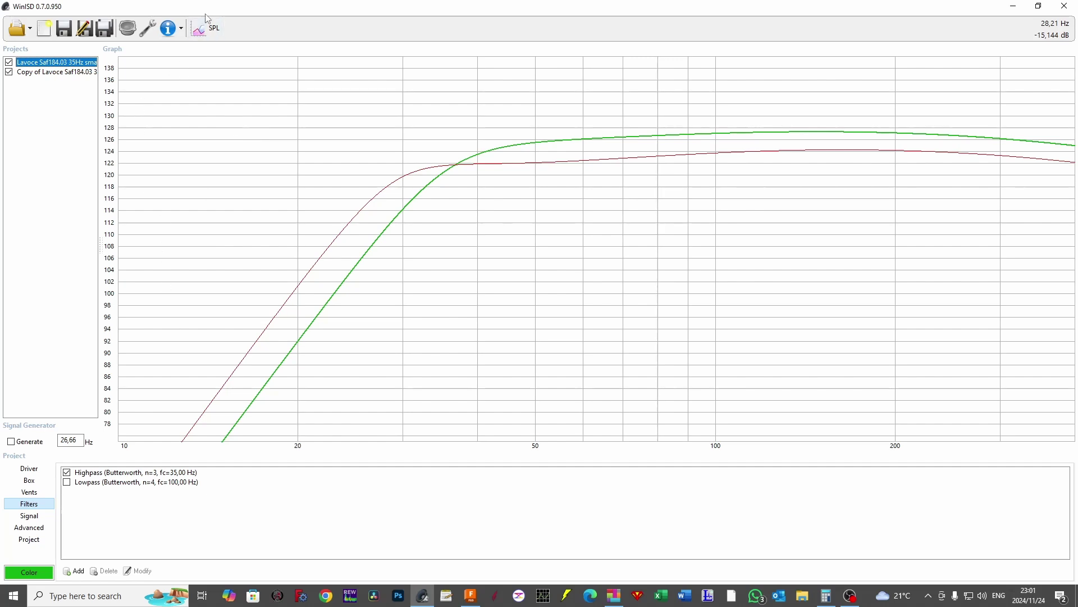
click(214, 28)
click(250, 136)
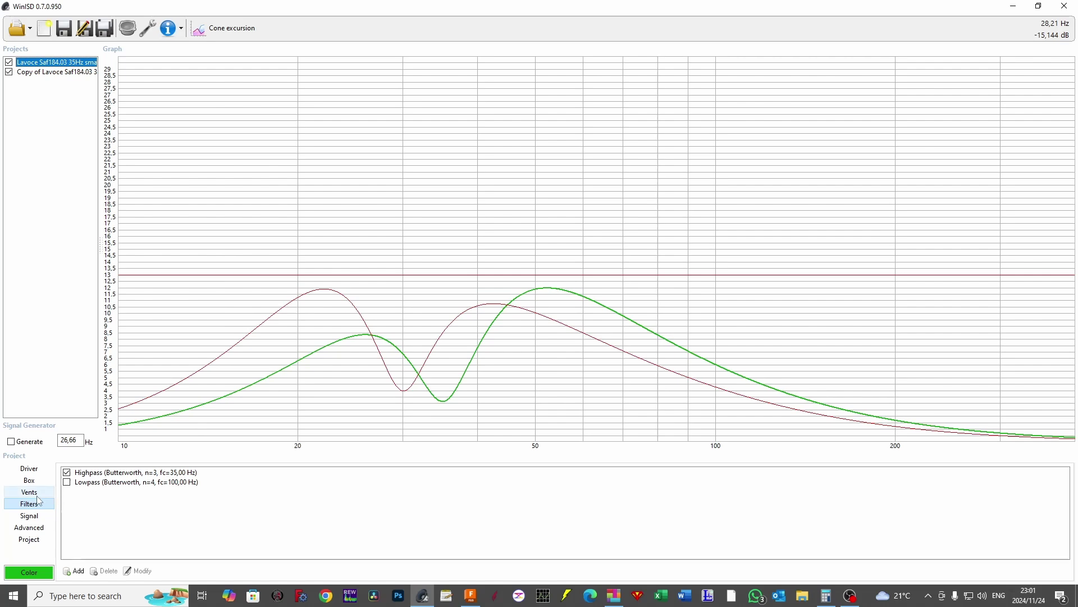
click(224, 28)
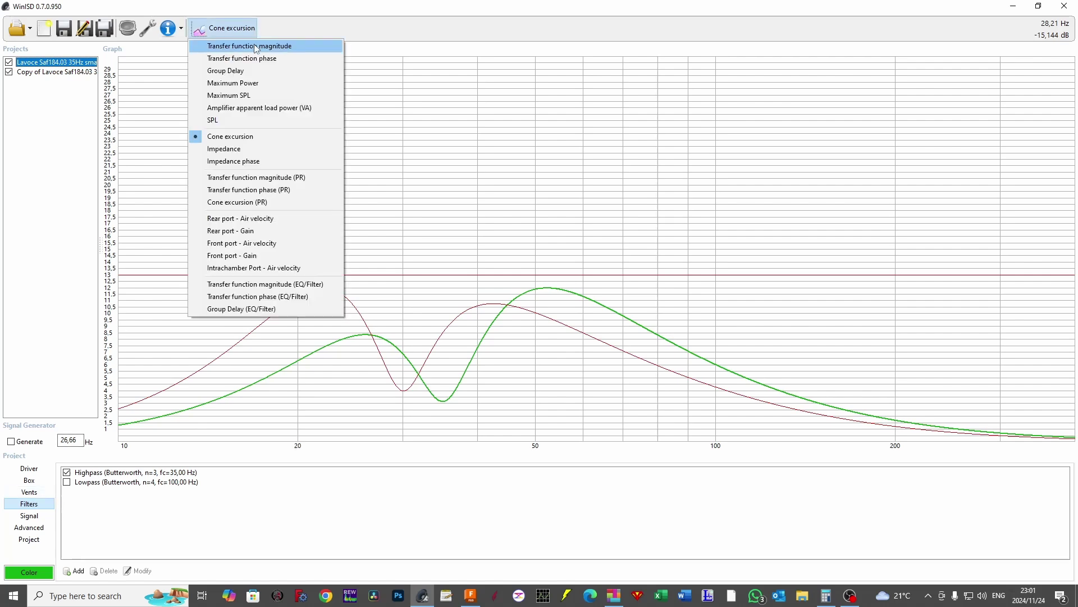
Return to the SPL graph and read both designs' output at 50 Hz.
click(246, 119)
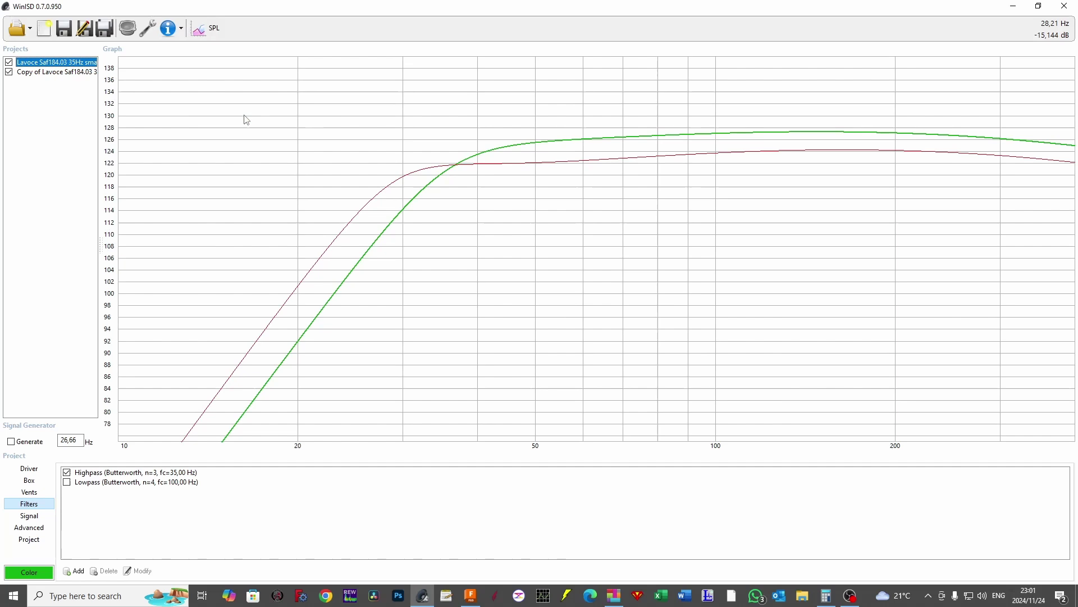
click(537, 146)
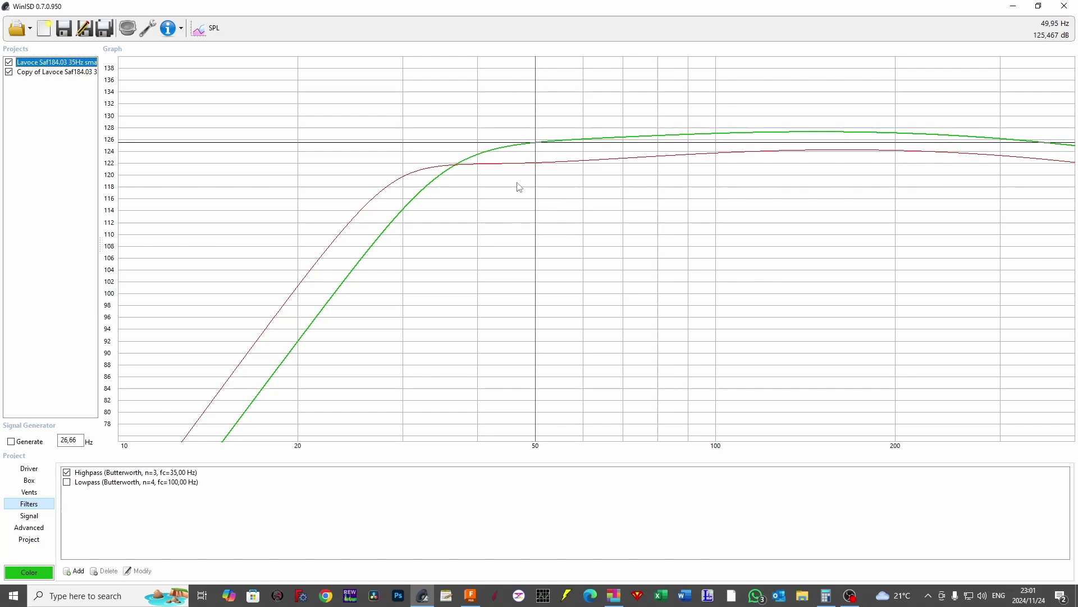
click(35, 72)
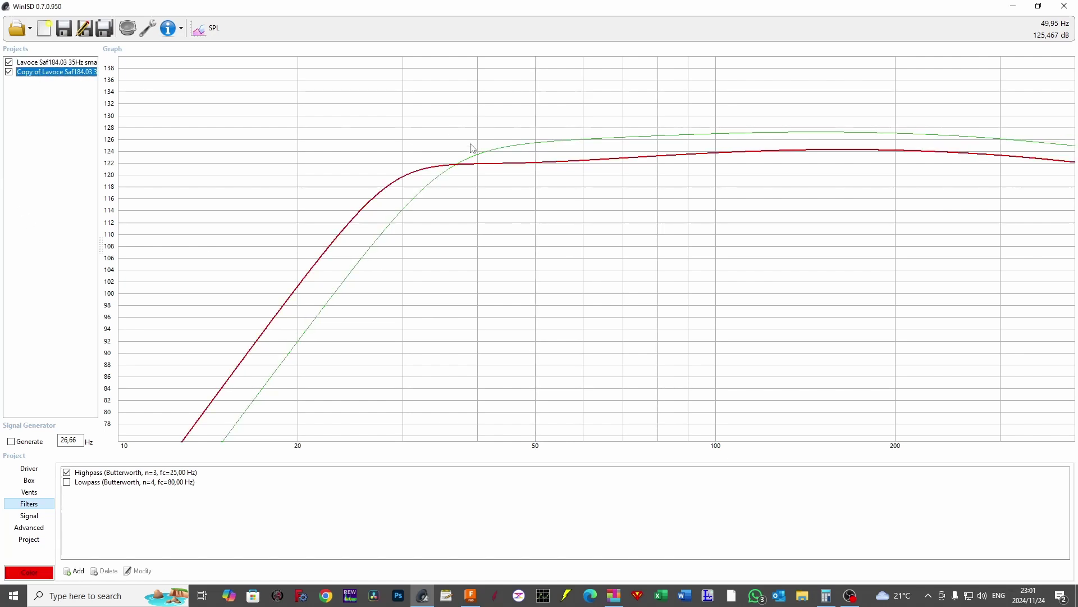
click(537, 163)
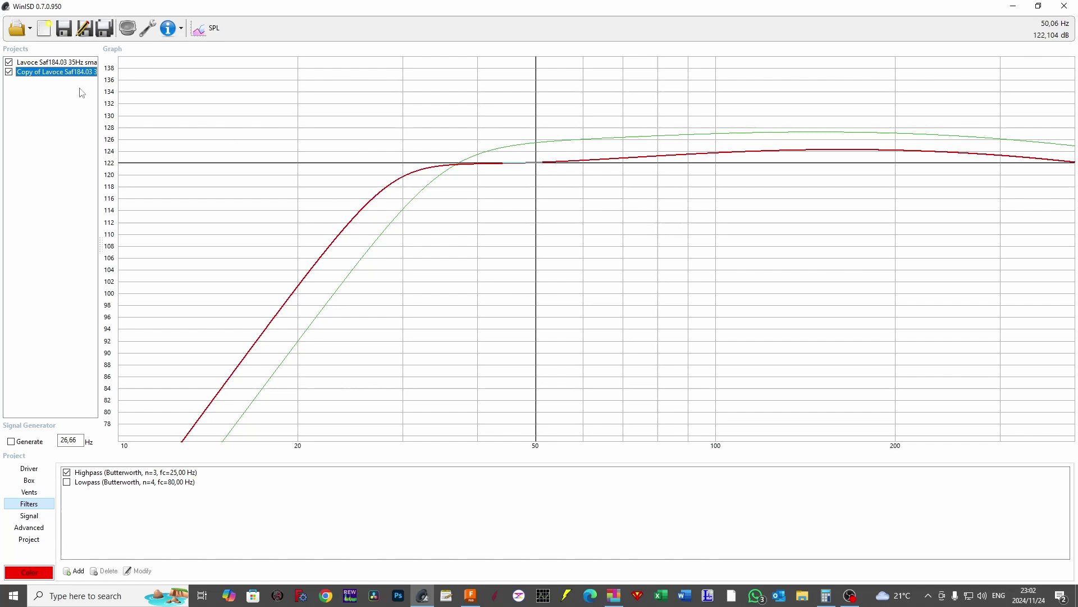
Read the curves' crossing point and both near 30 Hz: copy 119.7 dB, small box 114.3 dB.
click(77, 62)
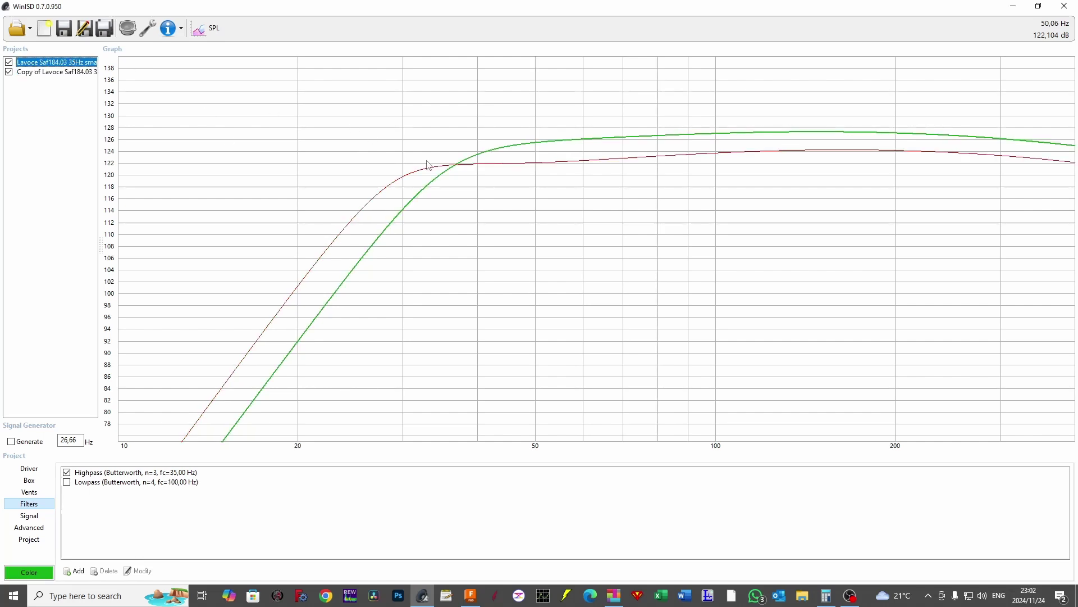
click(456, 164)
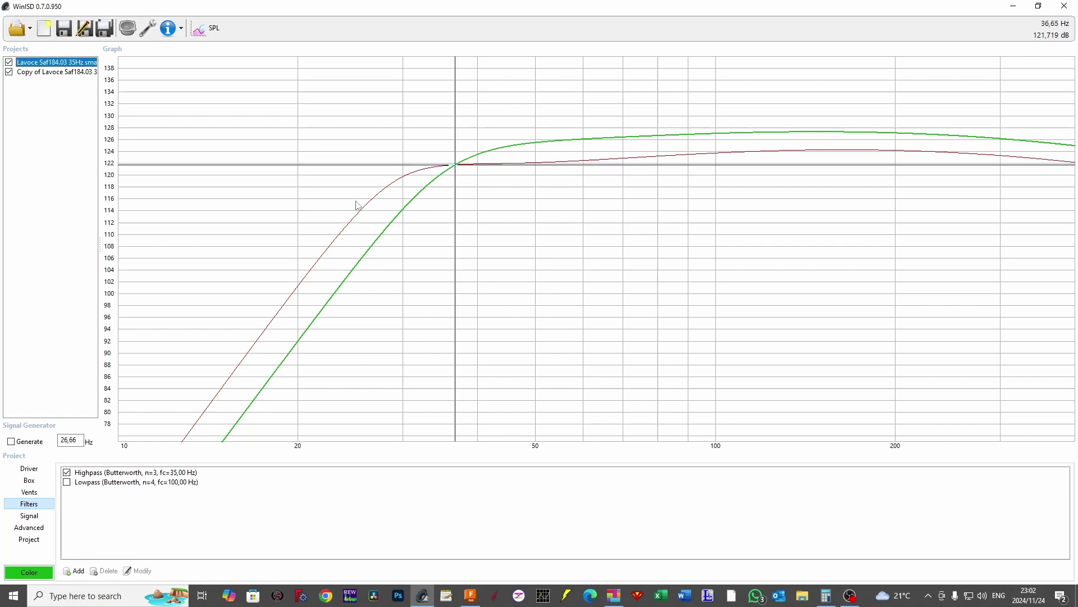
click(85, 72)
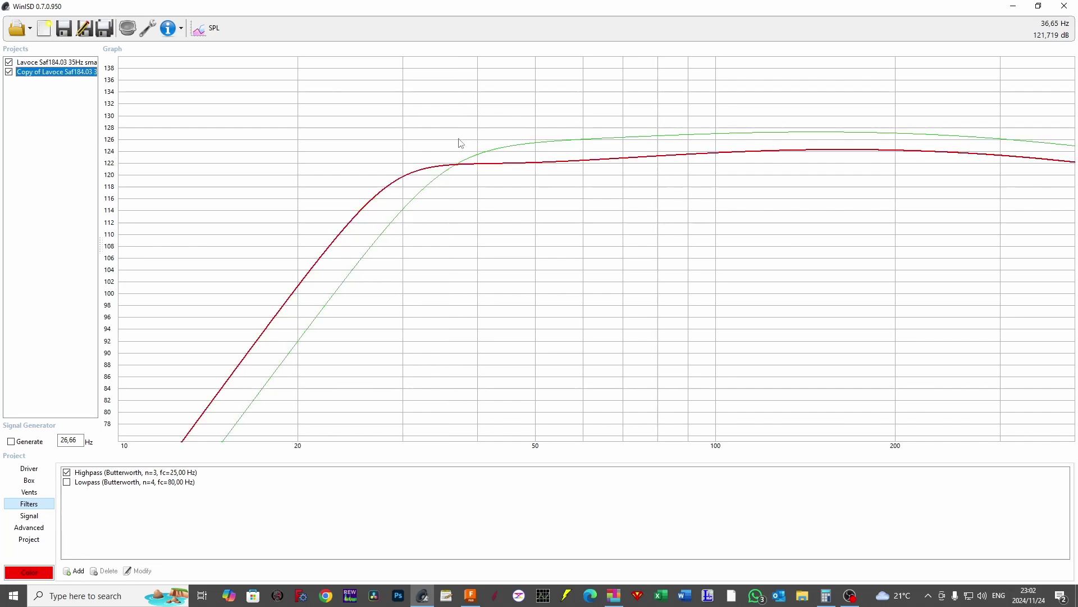
click(406, 177)
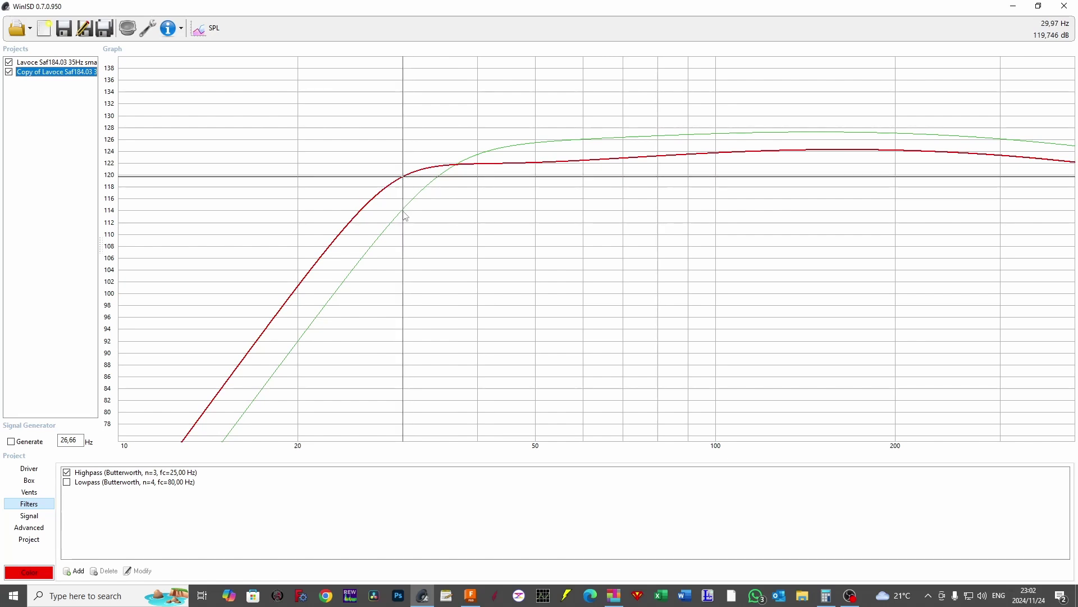
click(46, 62)
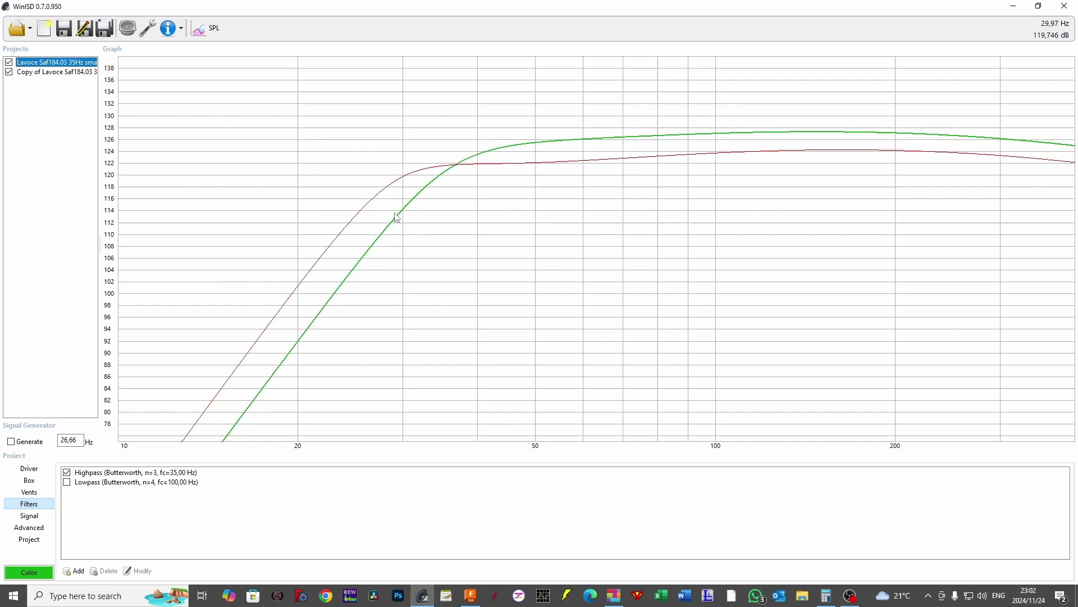
click(405, 213)
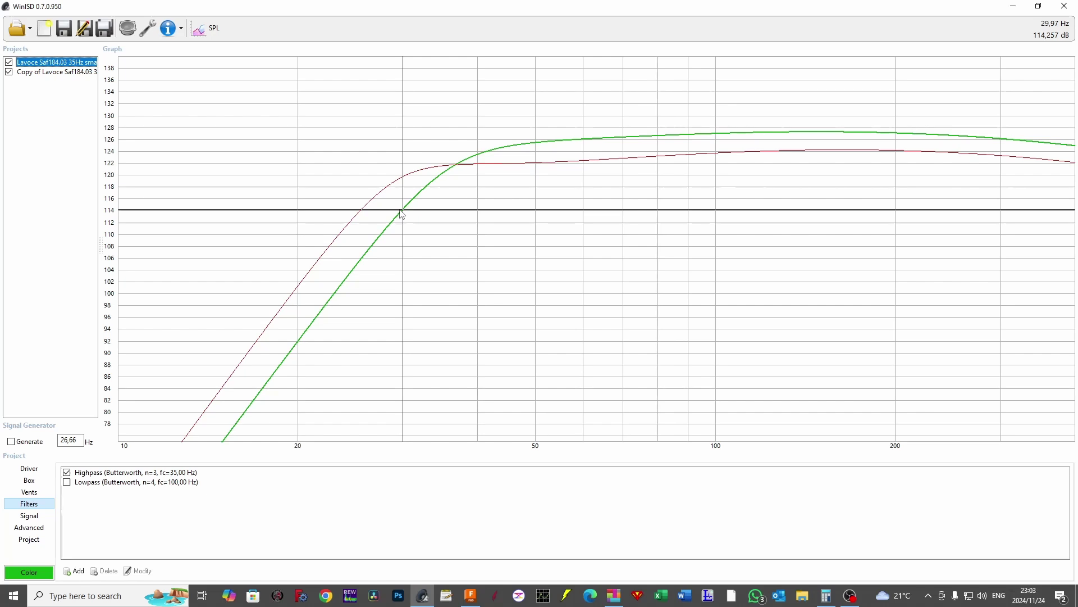
Enable the 35Hz design's 100 Hz lowpass and the copy's 80 Hz fourth-order lowpass.
click(67, 482)
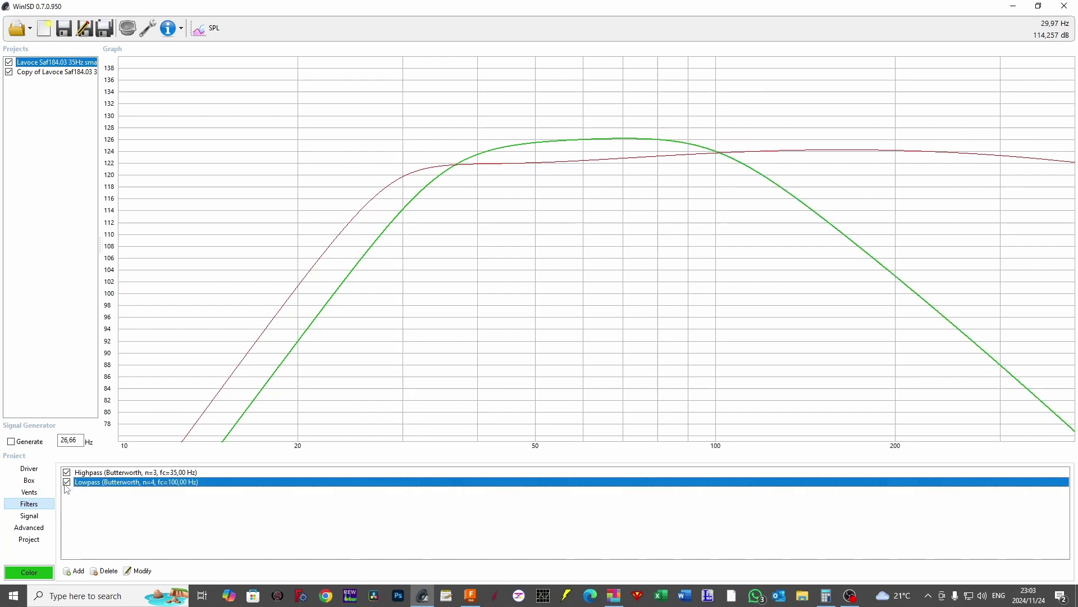
click(60, 74)
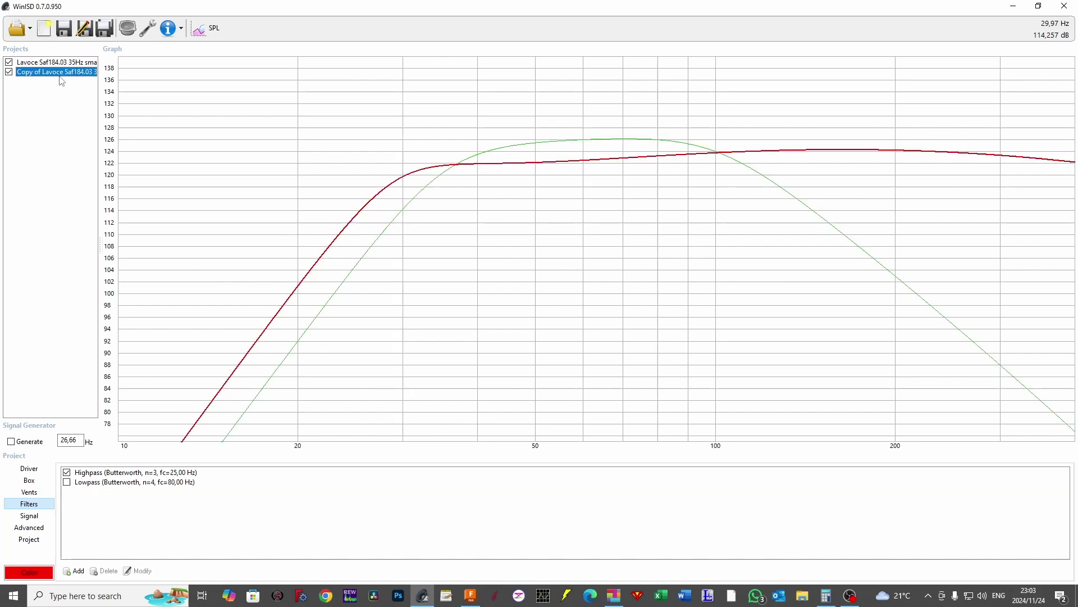
click(67, 482)
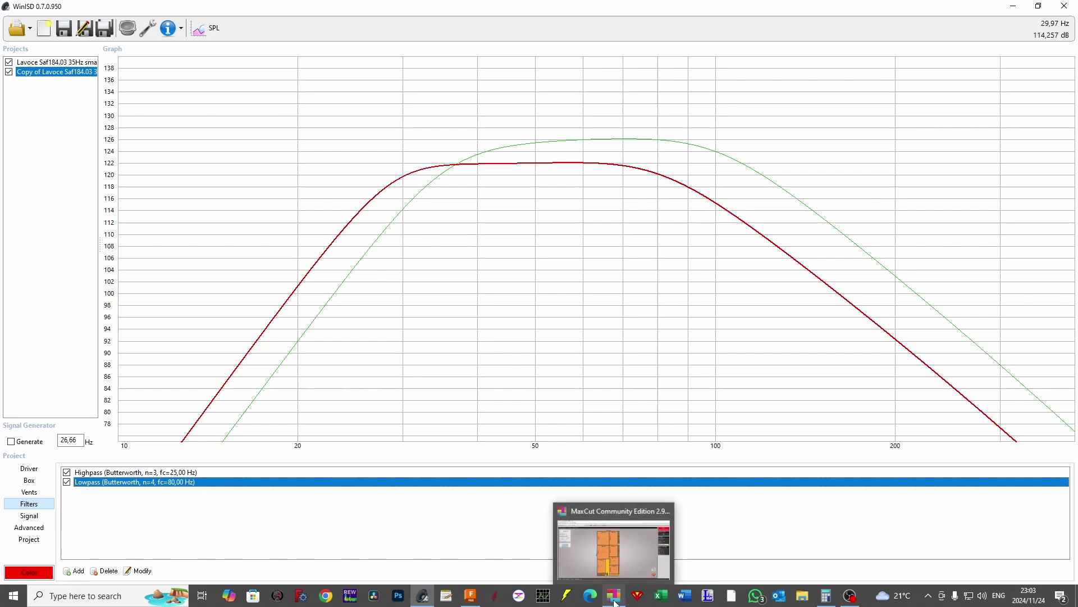
Switch to Autodesk Fusion to show the 'One for all' subwoofer enclosure model.
click(470, 596)
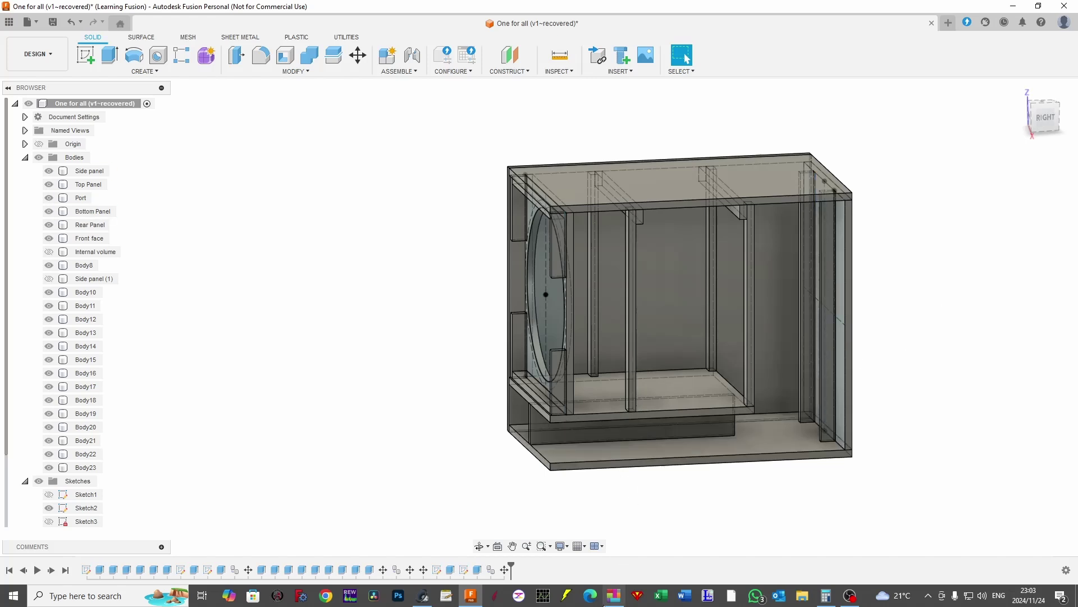
Switch to MaxCut to show the 22 panels nested on one 2440 × 1220 mm sheet.
click(608, 600)
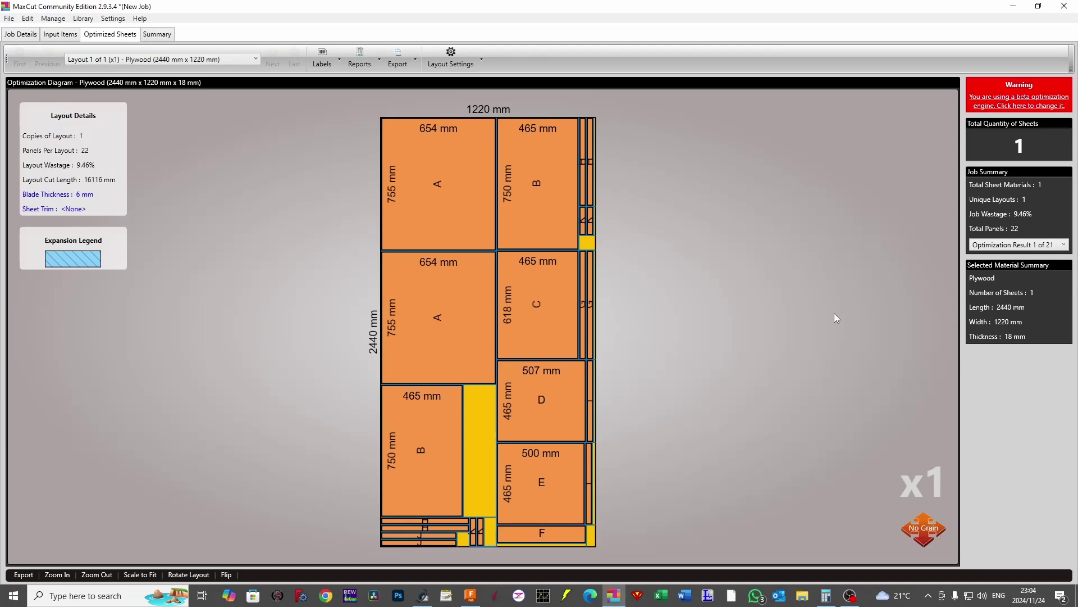